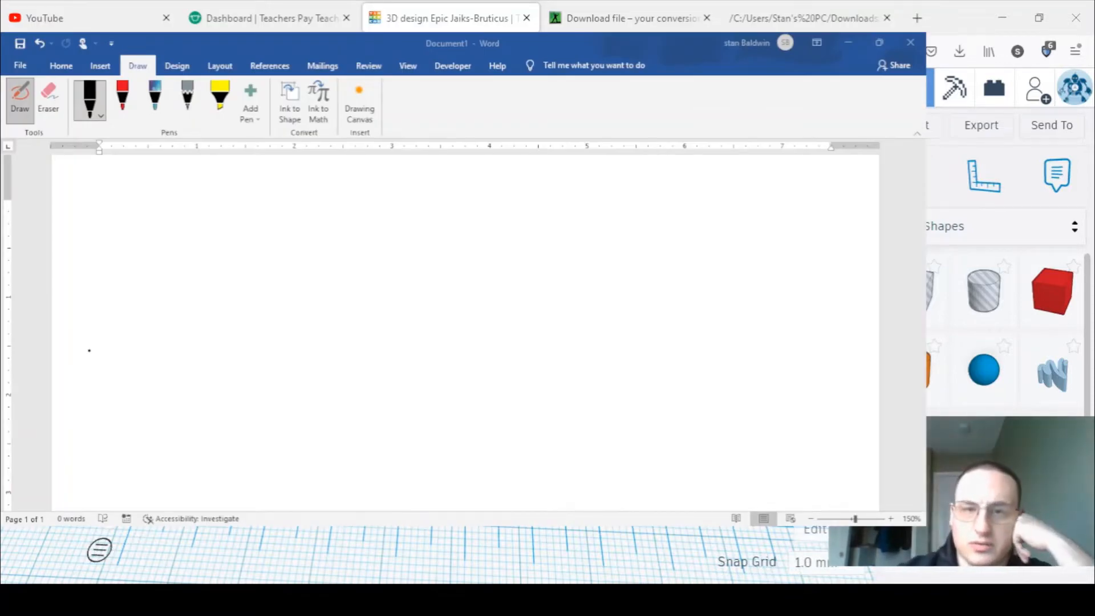
Step: Handwrite the four-letter first name in large black pen capitals across the blank page
left_click(17, 63)
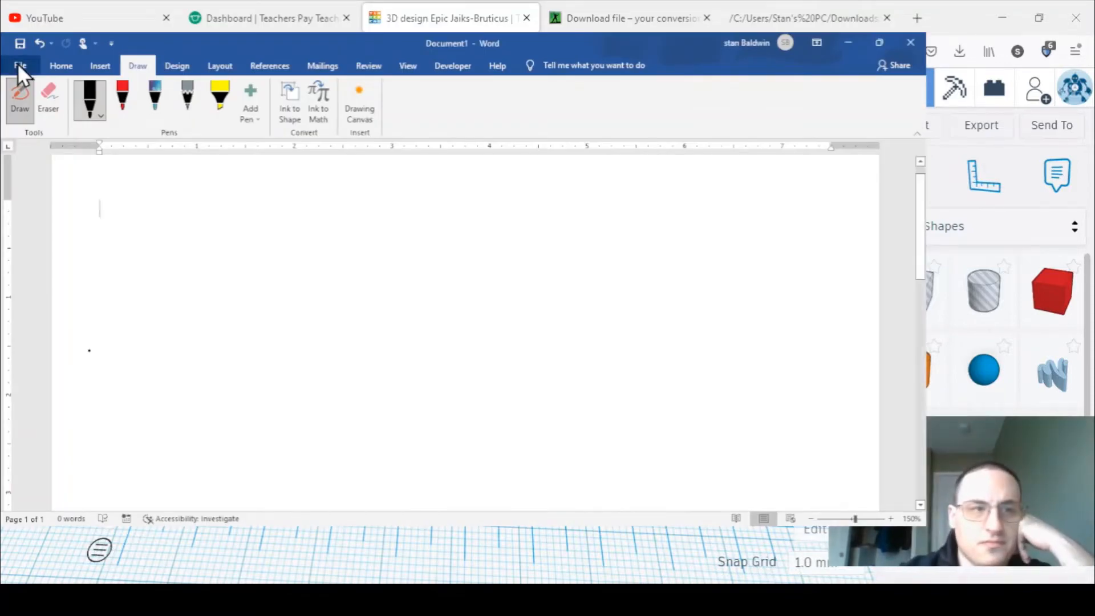
left_click(52, 67)
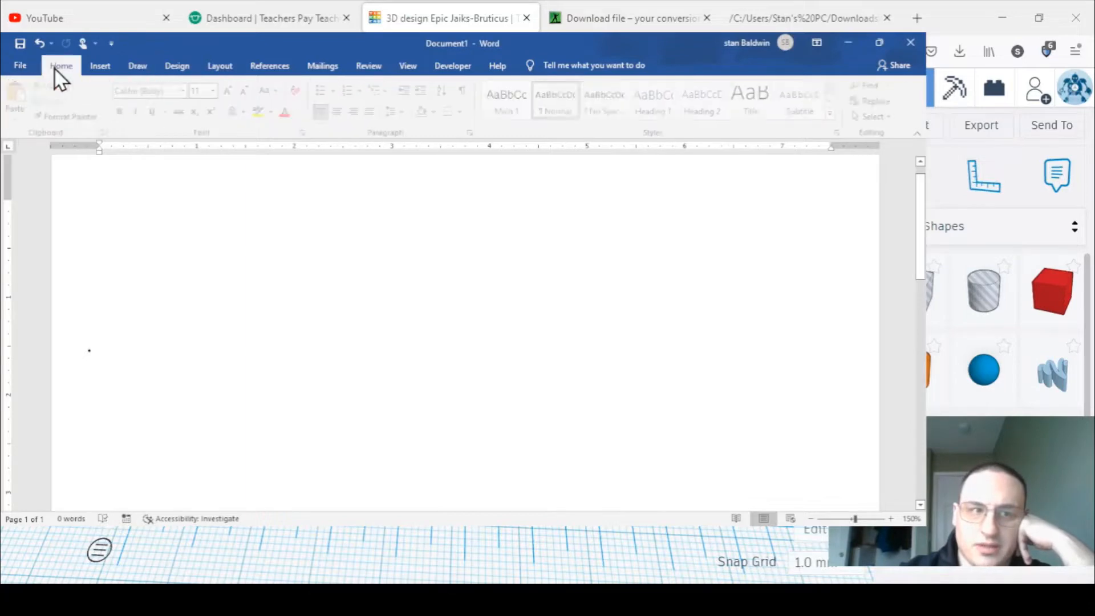
left_click(145, 63)
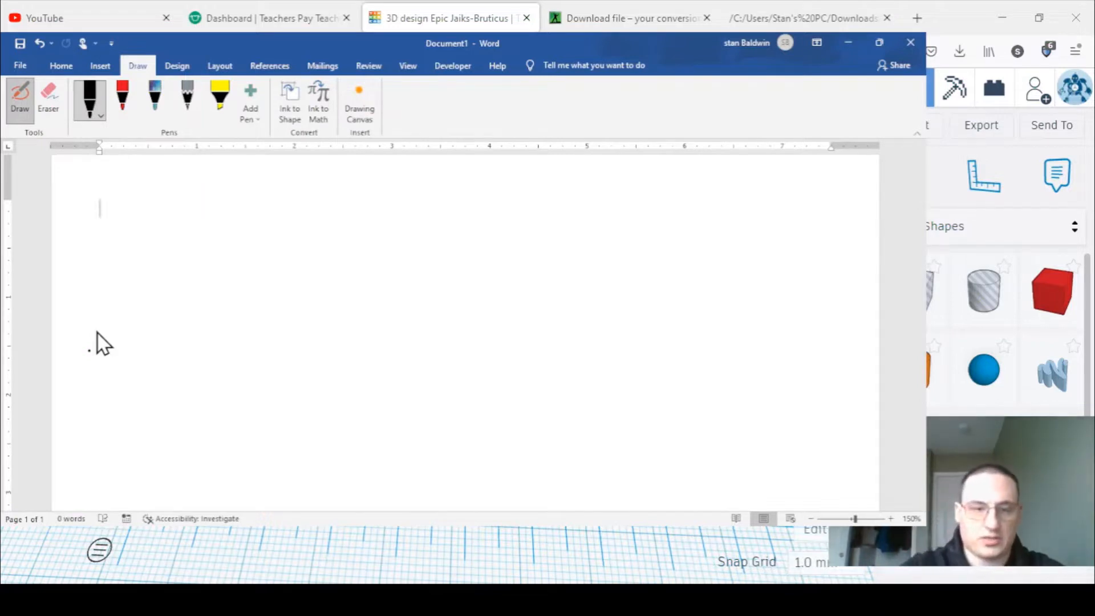
mouse_move(335, 215)
left_mouse_down()
mouse_move(225, 238)
mouse_move(367, 345)
mouse_move(214, 393)
left_mouse_up()
mouse_move(396, 212)
left_mouse_down()
mouse_move(529, 231)
mouse_move(453, 344)
mouse_move(443, 401)
mouse_move(625, 197)
mouse_move(644, 418)
left_mouse_up()
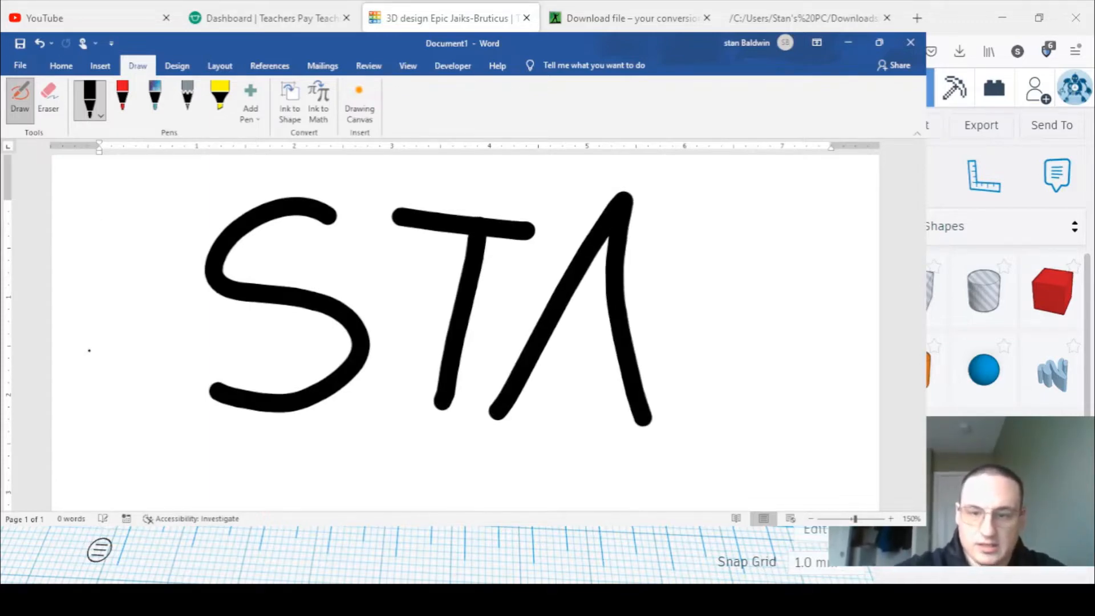
left_click_drag(538, 324, 615, 347)
mouse_move(687, 419)
left_mouse_down()
mouse_move(710, 229)
mouse_move(782, 382)
mouse_move(822, 191)
left_mouse_up()
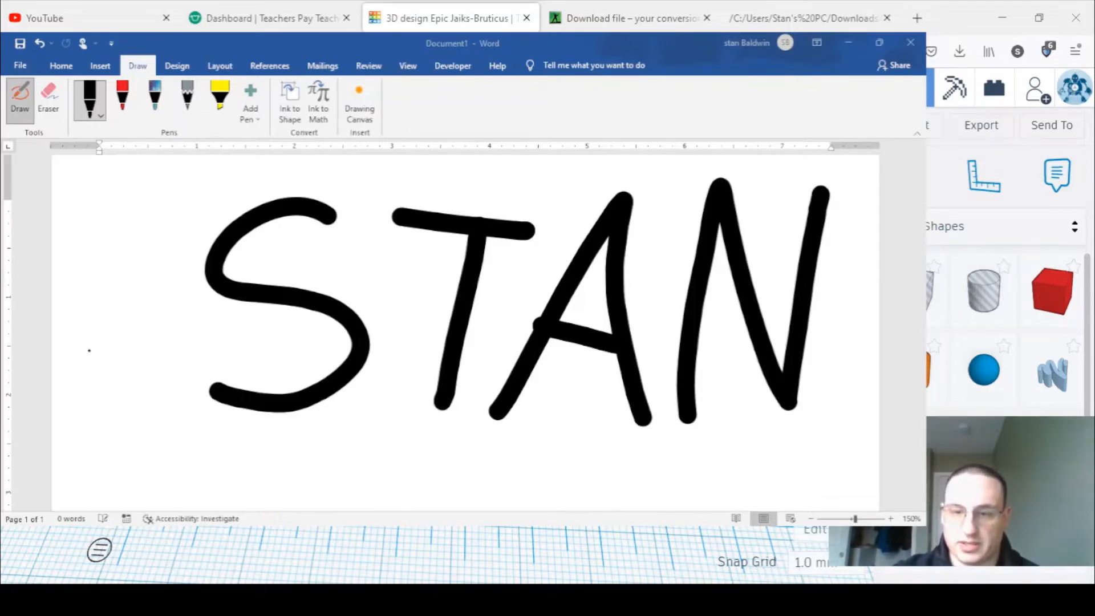
Step: Capture a screen snip of the handwritten lettering with Snip & Sketch and save it as a JPG image
left_click(49, 101)
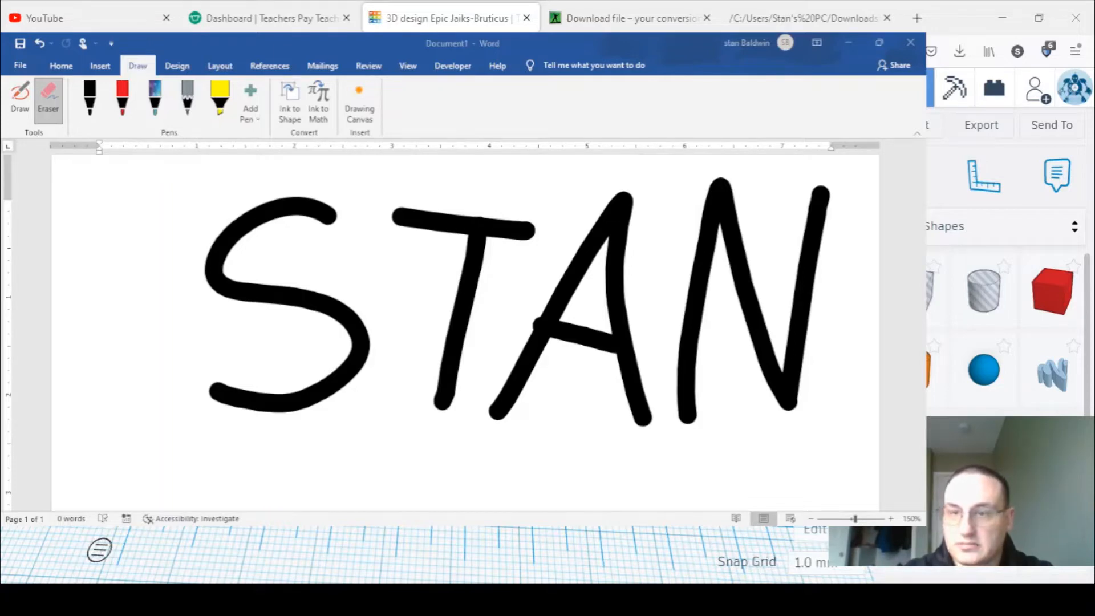
left_click(739, 98)
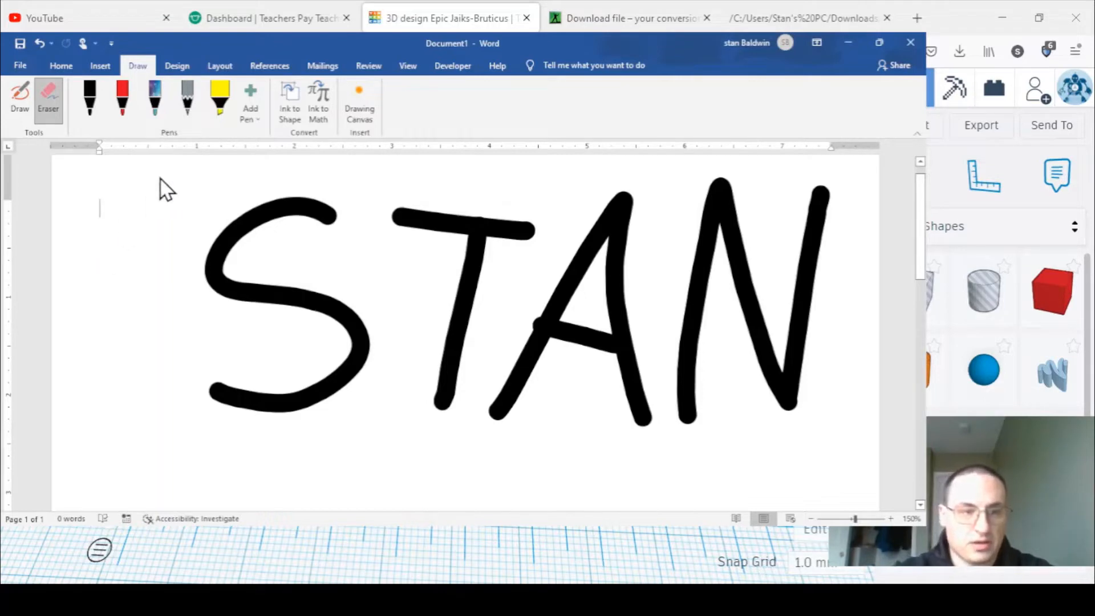
key("super+shift+s")
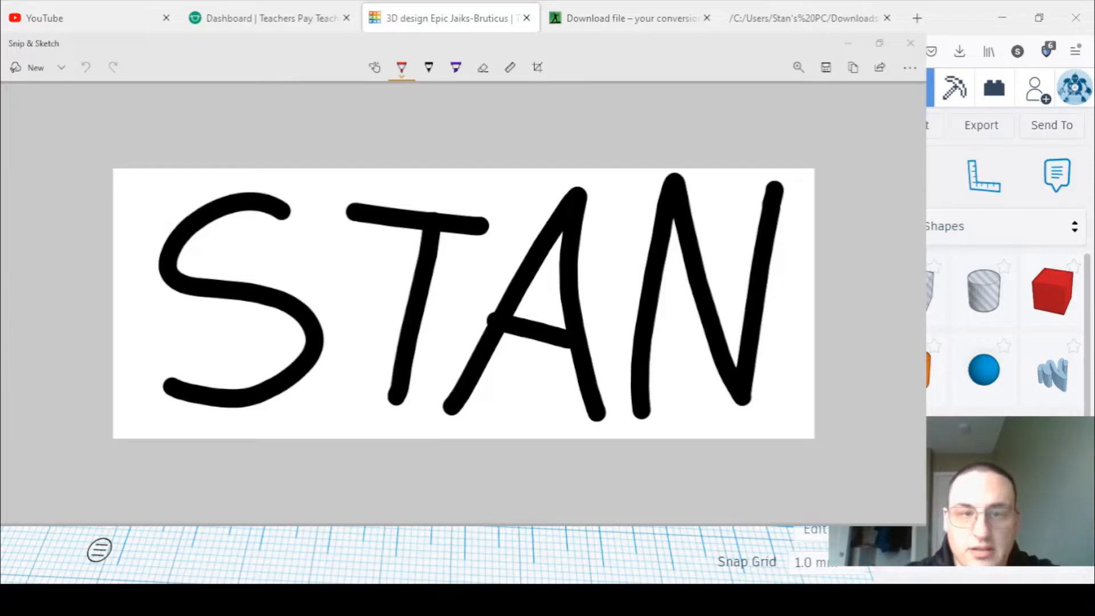
left_click(315, 61)
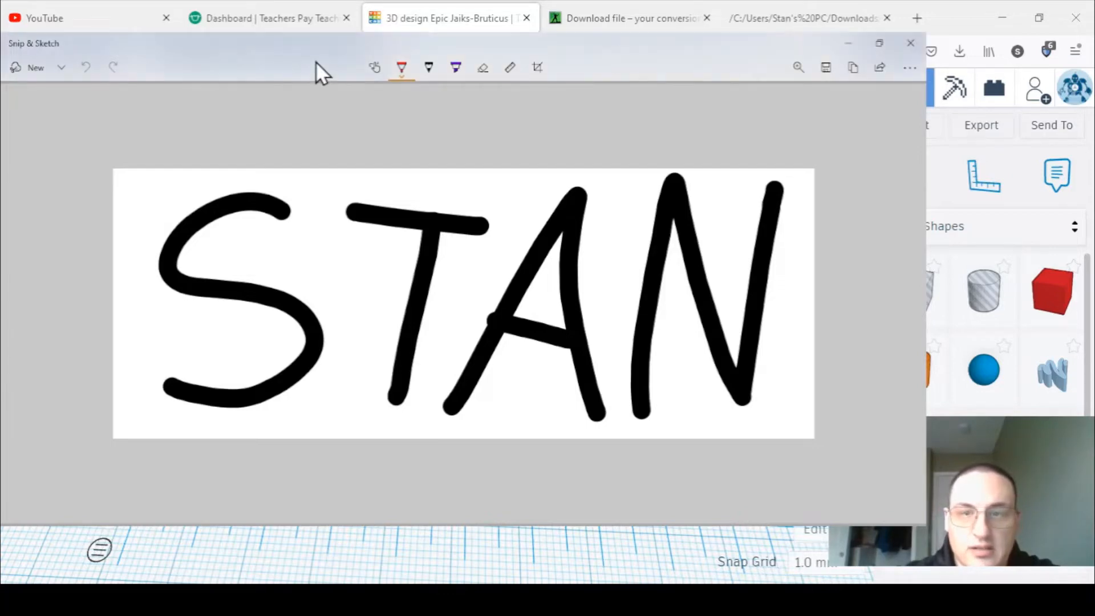
left_click(827, 71)
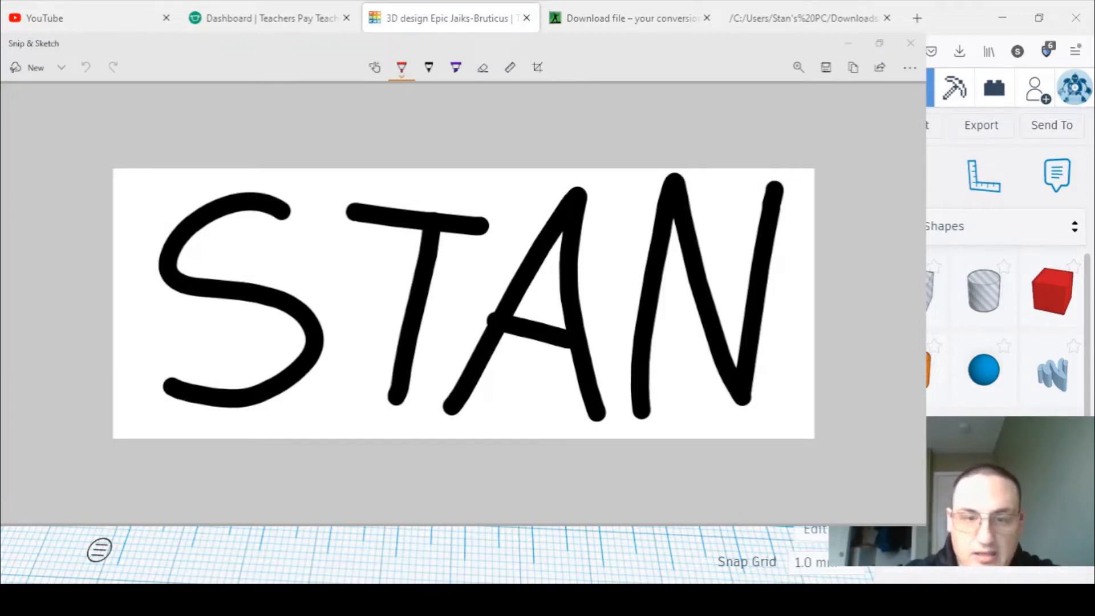
left_click(495, 283)
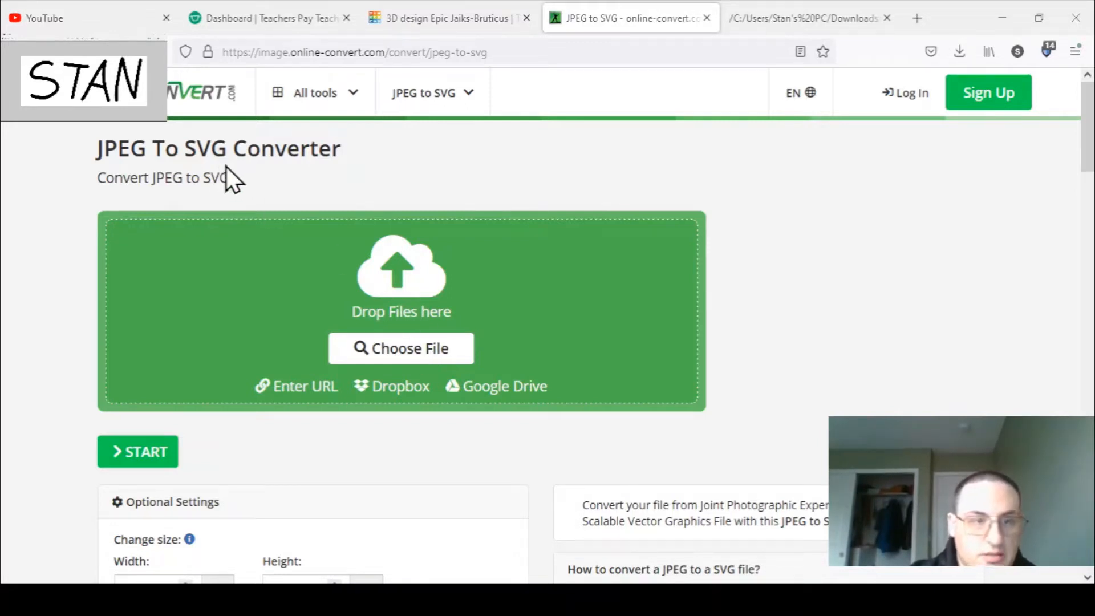
Step: Upload the saved stamp JPG to the online JPEG to SVG converter, convert it and download the SVG
double_click(264, 173)
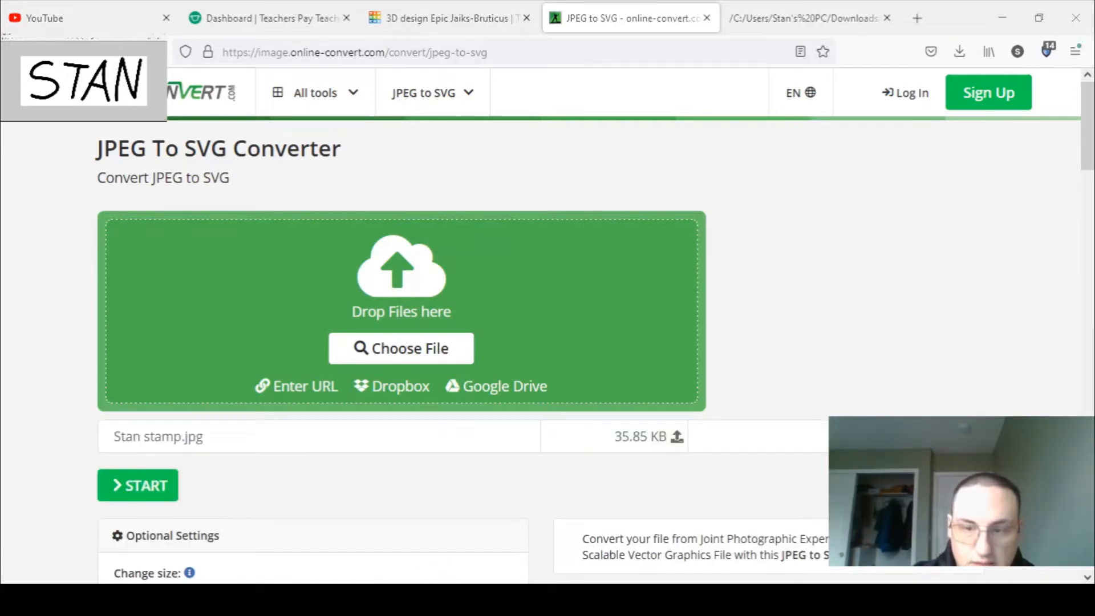
left_click(138, 484)
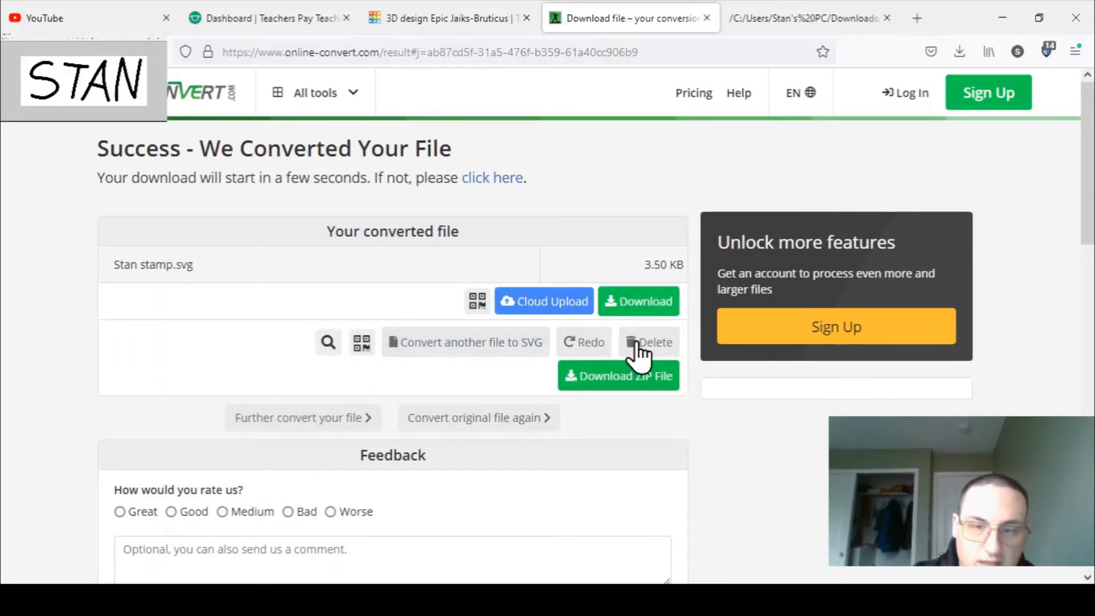
left_click(642, 301)
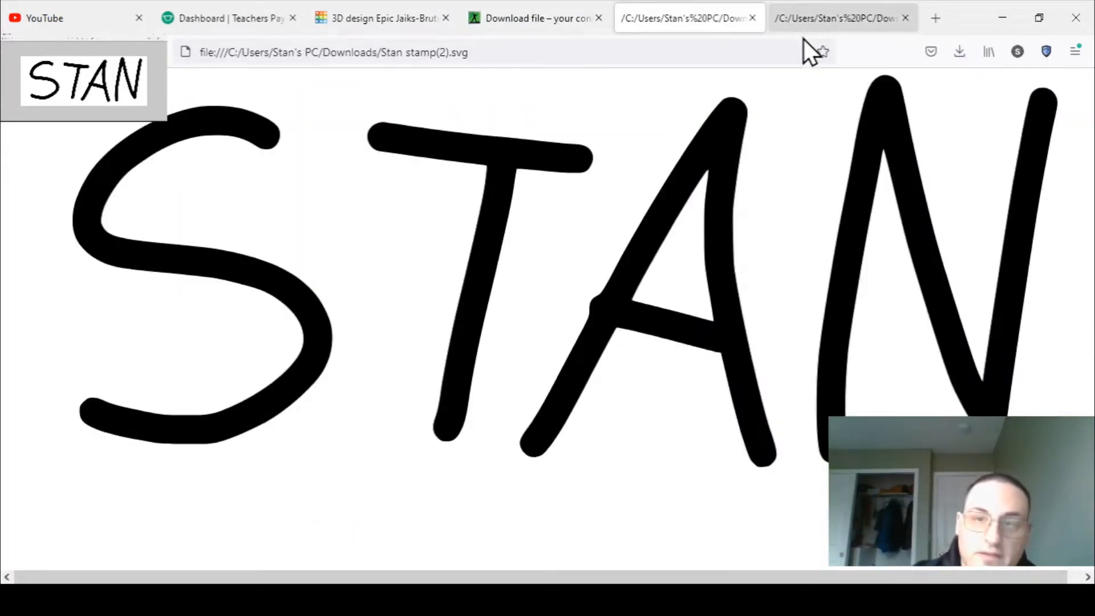
left_click(905, 18)
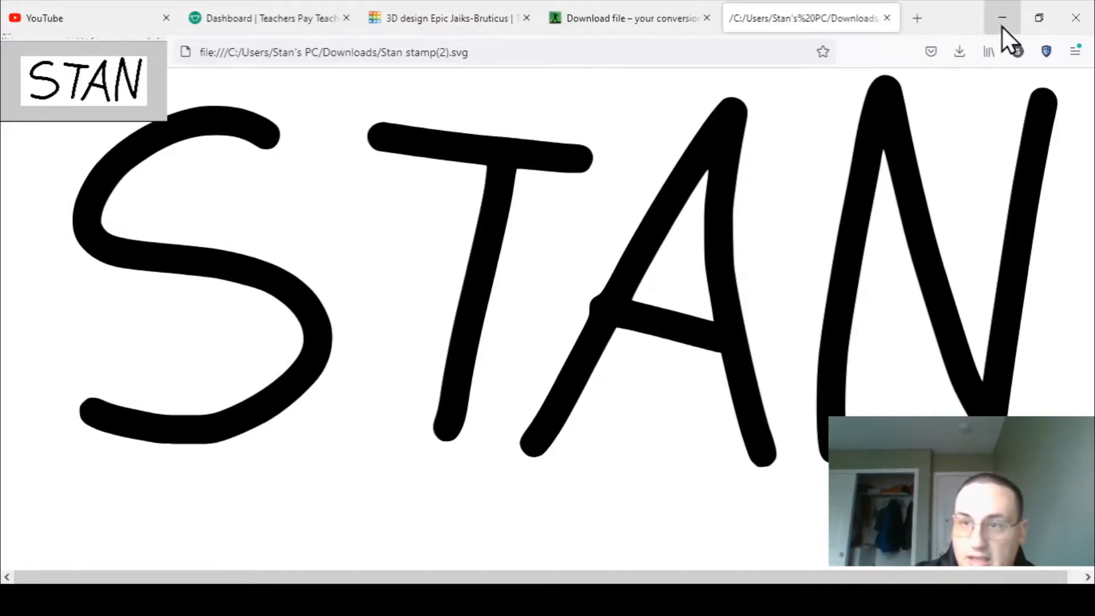
Step: Switch to the Tinkercad design and import the downloaded stamp SVG at 20% scale, centred on Artboard
left_click(482, 18)
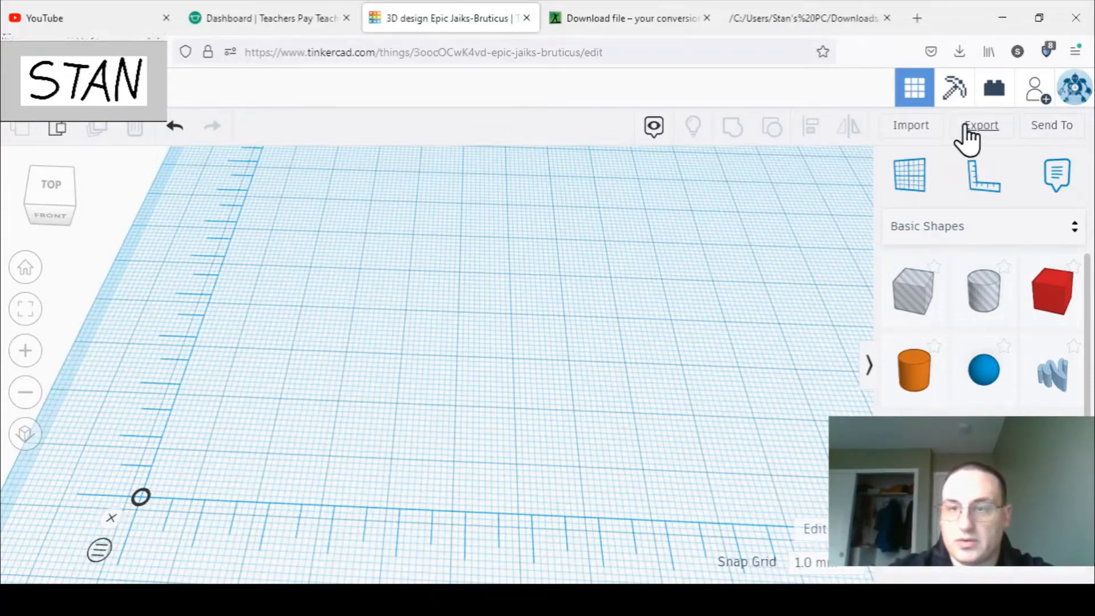
left_click(911, 125)
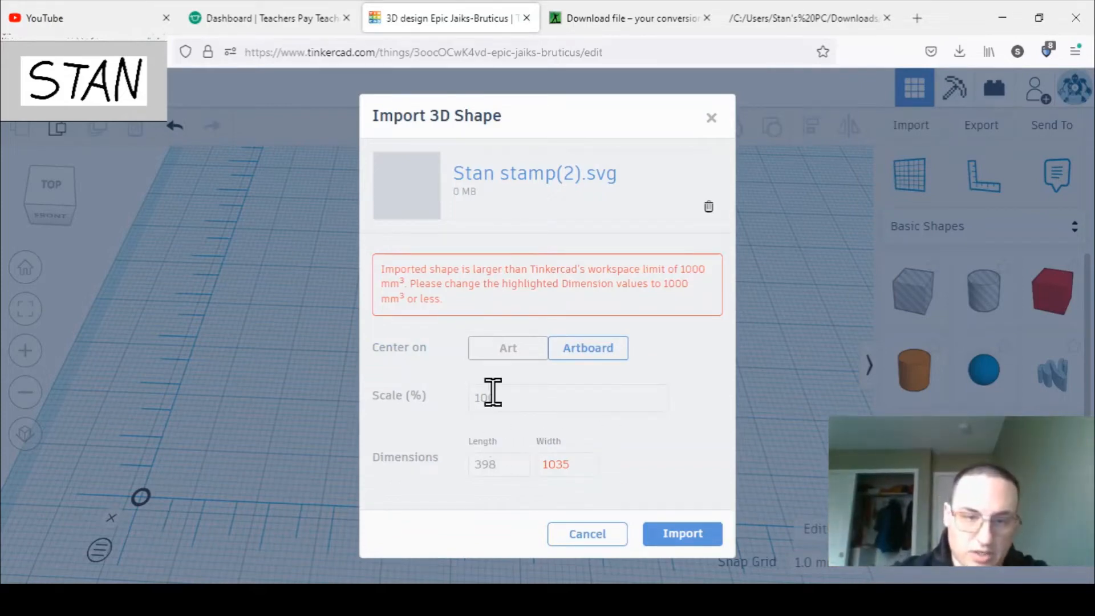
left_click_drag(493, 393, 453, 388)
type("20")
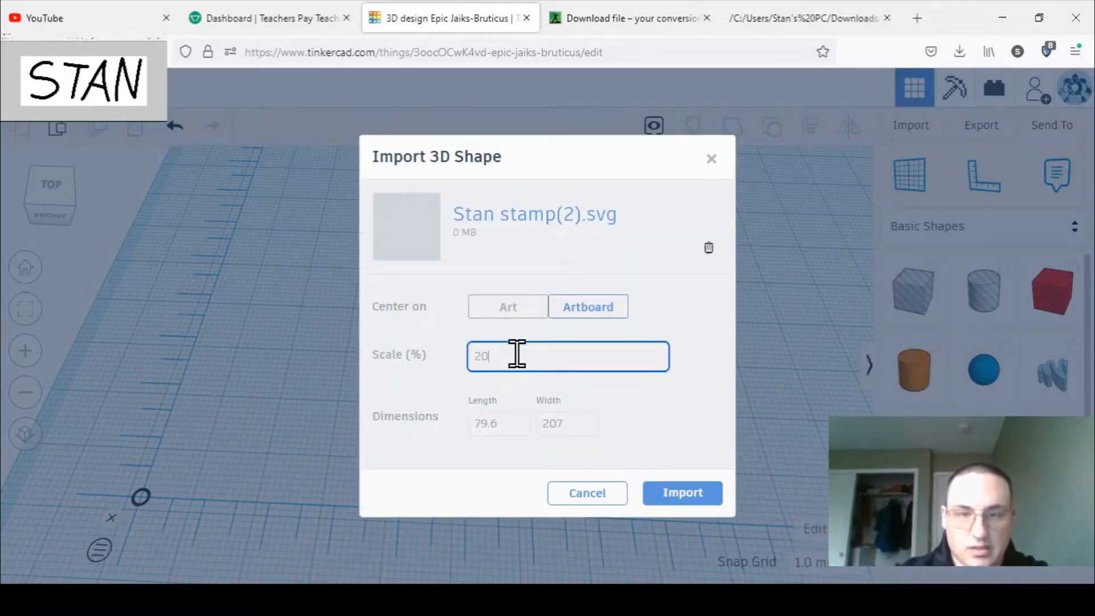
left_click(683, 495)
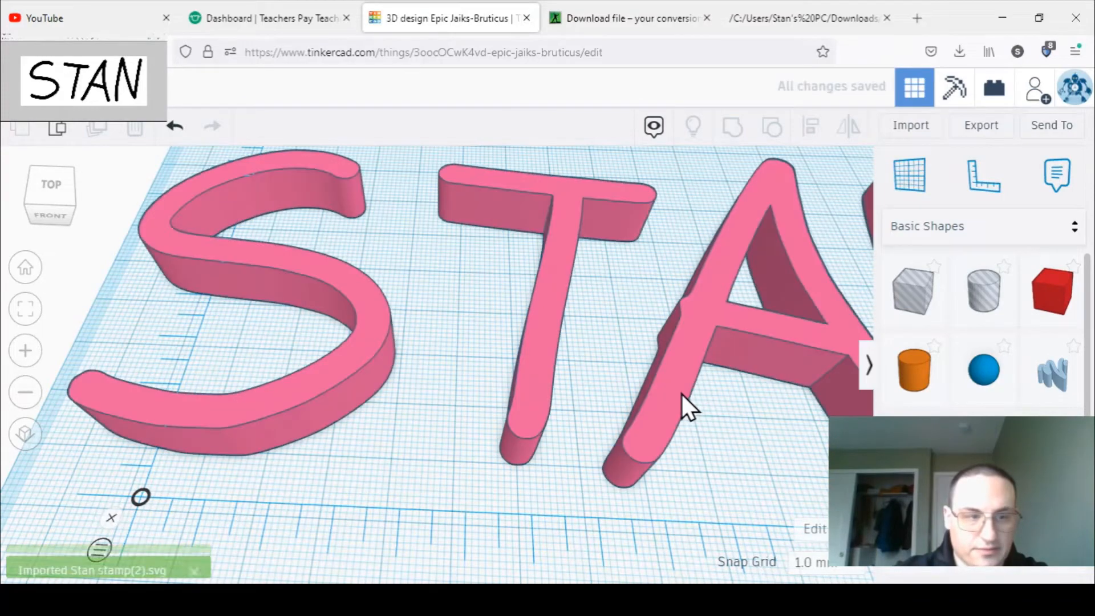
Step: Scale the imported lettering down proportionally to about 45 mm wide and 18 mm deep
left_click(26, 392)
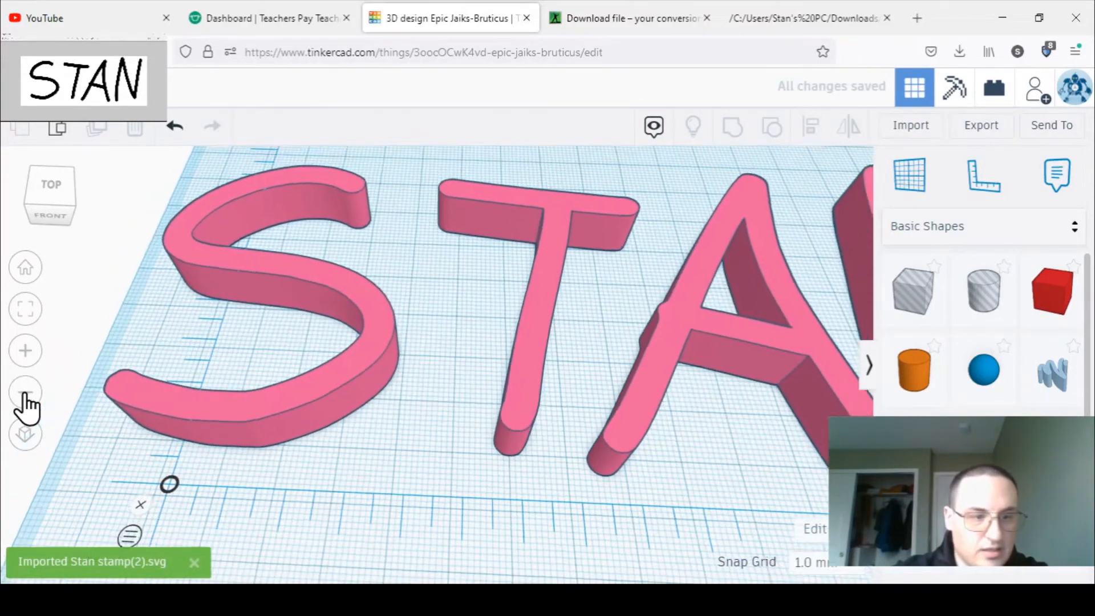
left_click(27, 393)
left_click(27, 393)
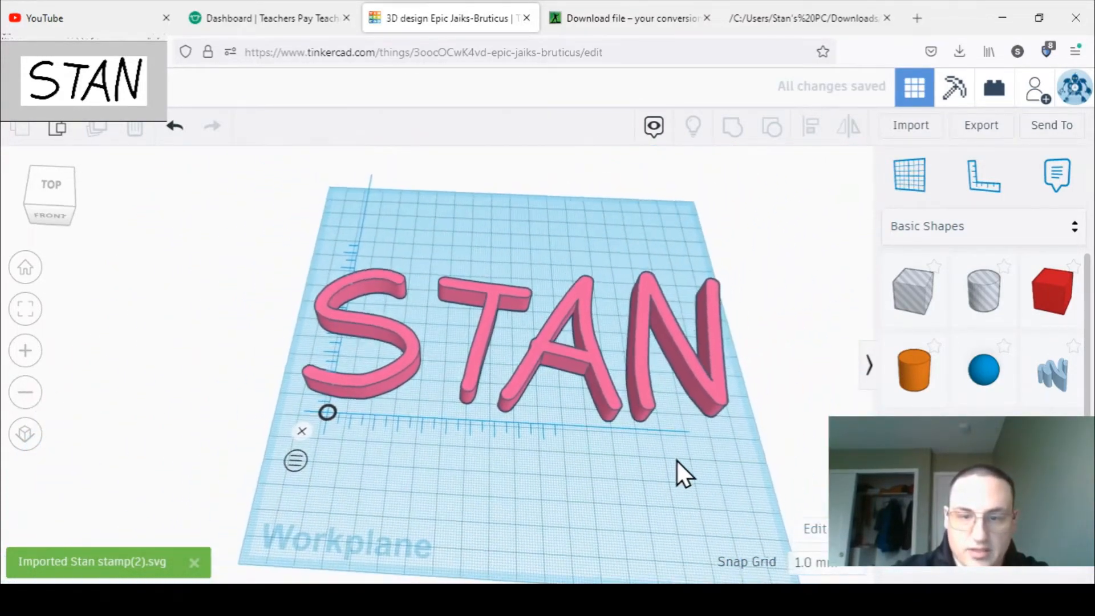
right_click_drag(677, 461, 710, 460)
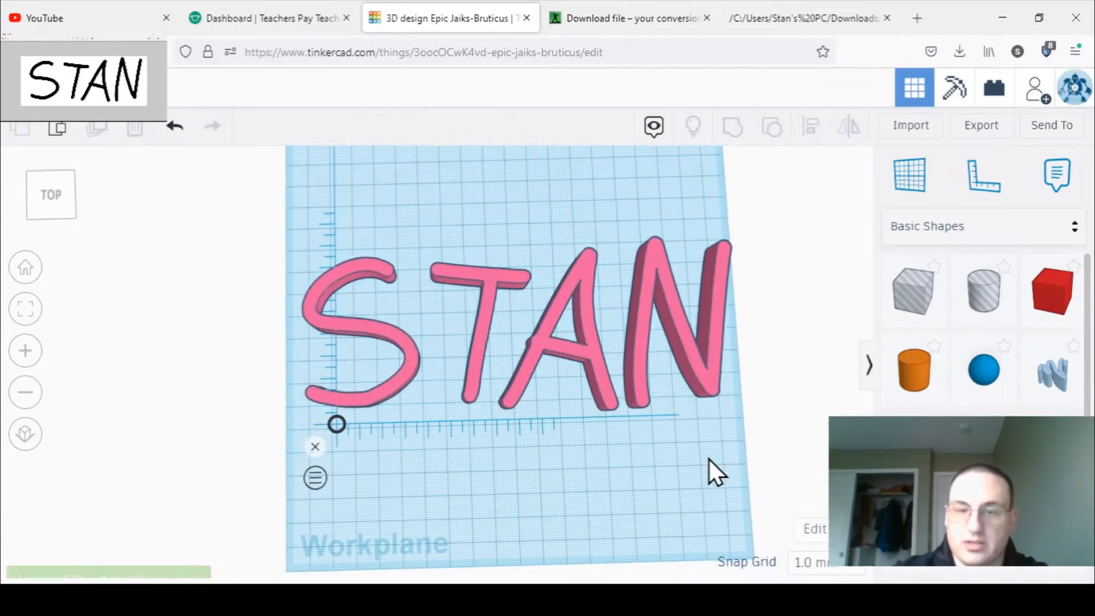
left_click(717, 388)
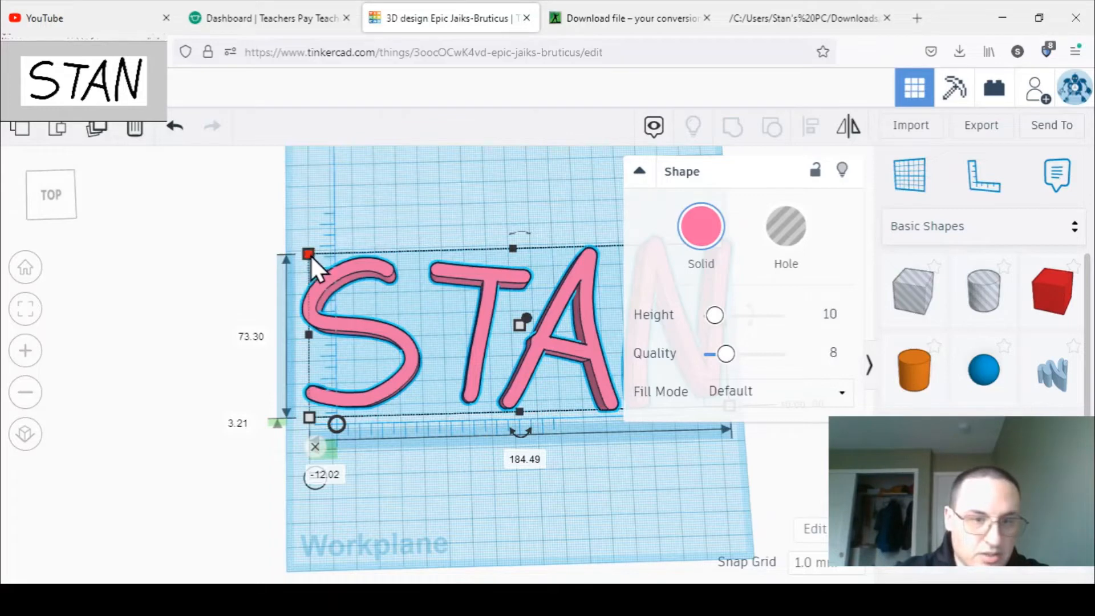
left_click_drag(310, 254, 401, 387, "shift")
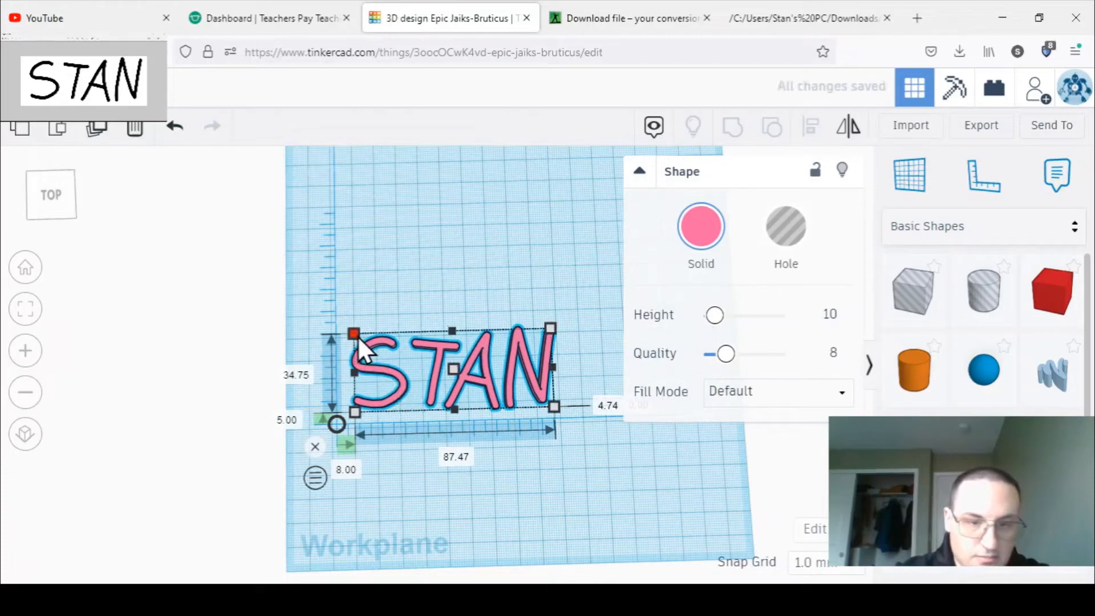
left_click_drag(358, 335, 469, 403, "shift")
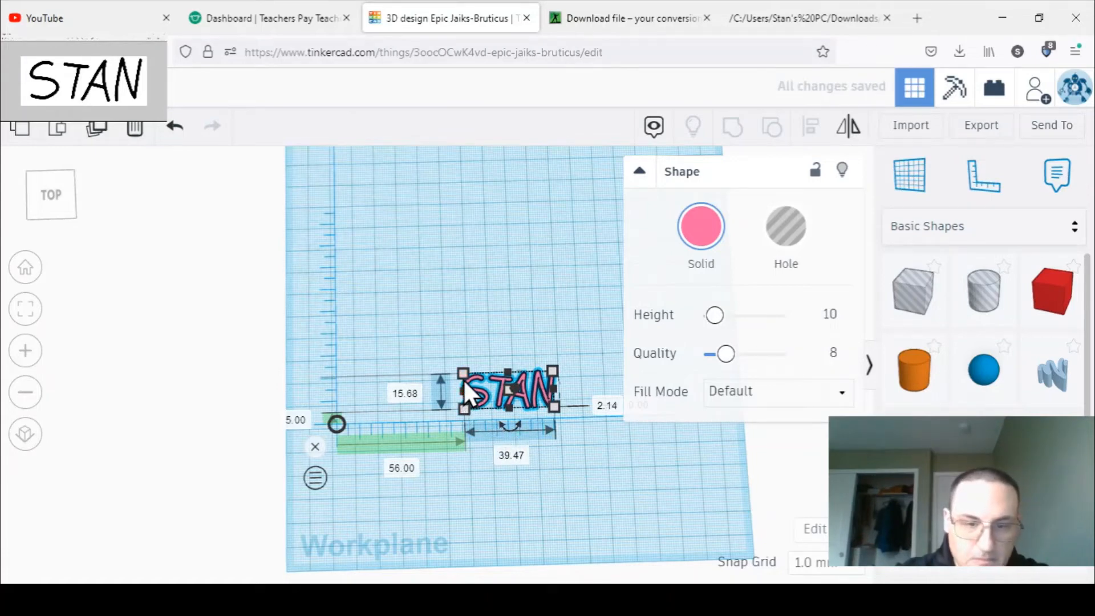
left_click_drag(463, 372, 453, 369, "shift")
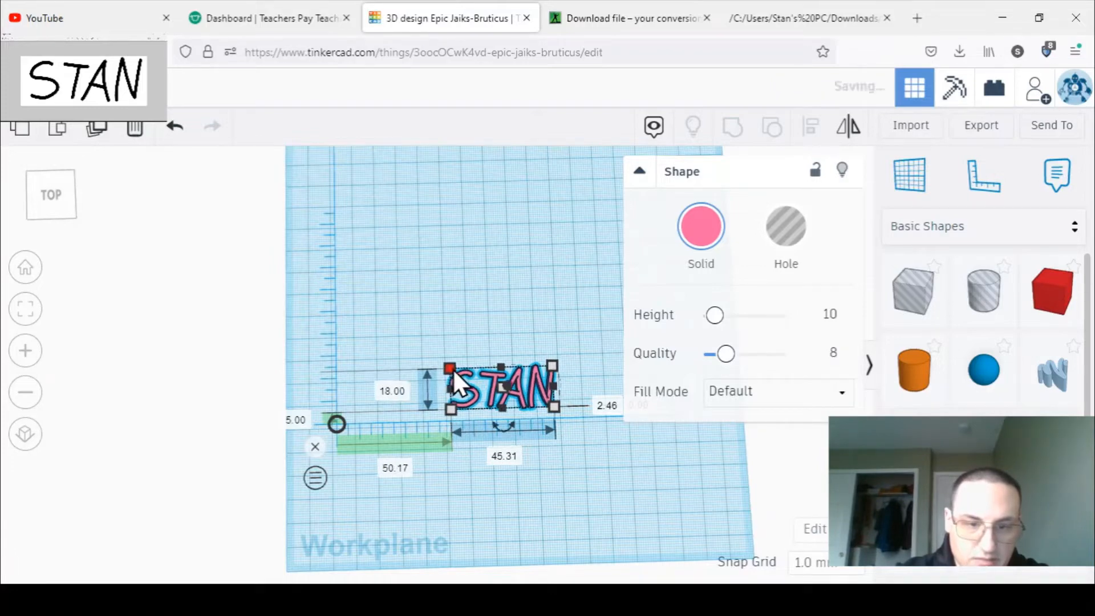
left_click(562, 447)
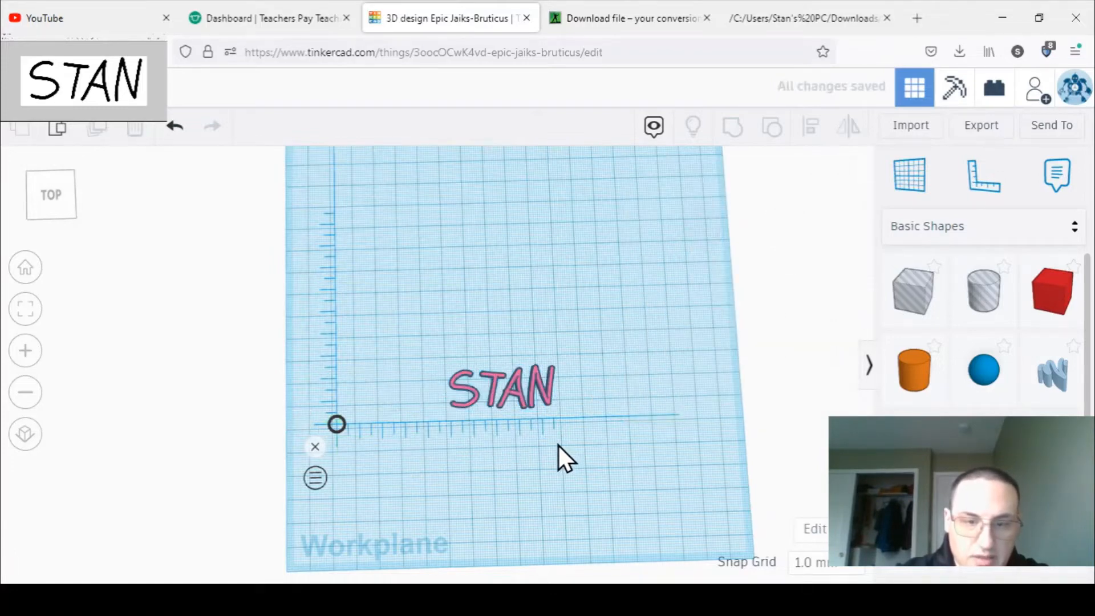
Step: Set the lettering's quality to 12 and its fill mode to Silhouette
left_click(539, 385)
left_click(25, 311)
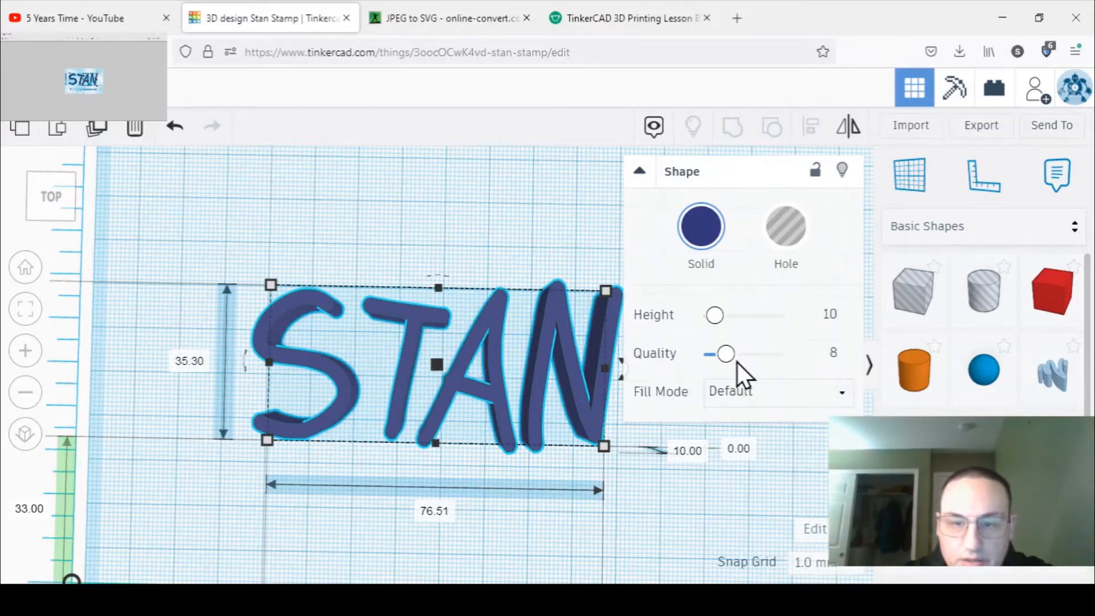
mouse_move(726, 360)
left_mouse_down()
mouse_move(794, 366)
mouse_move(709, 359)
mouse_move(742, 369)
left_mouse_up()
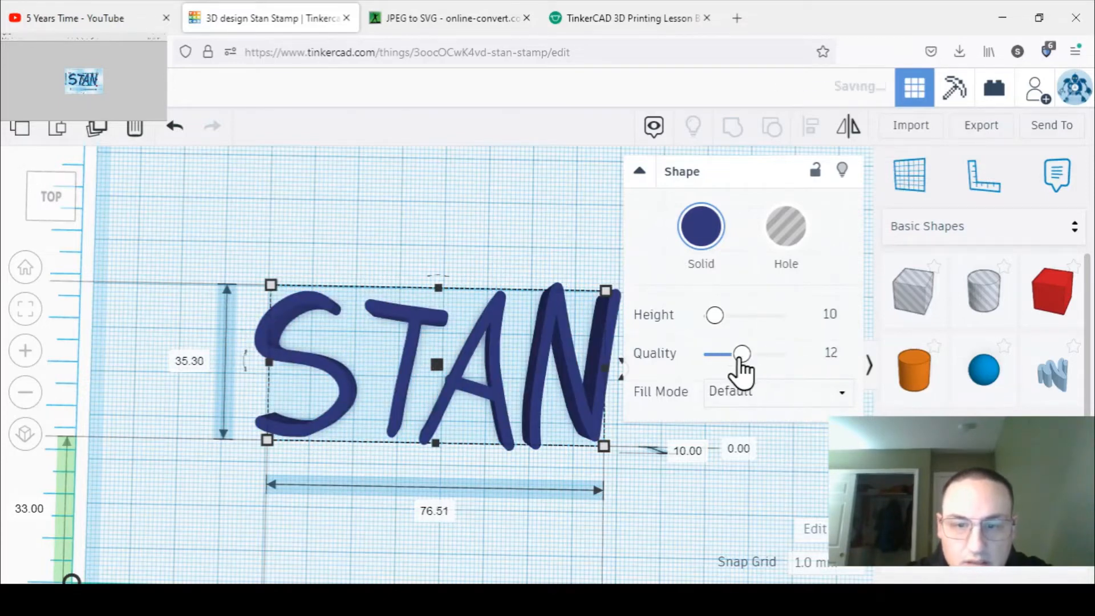
left_click(745, 406)
left_click(753, 455)
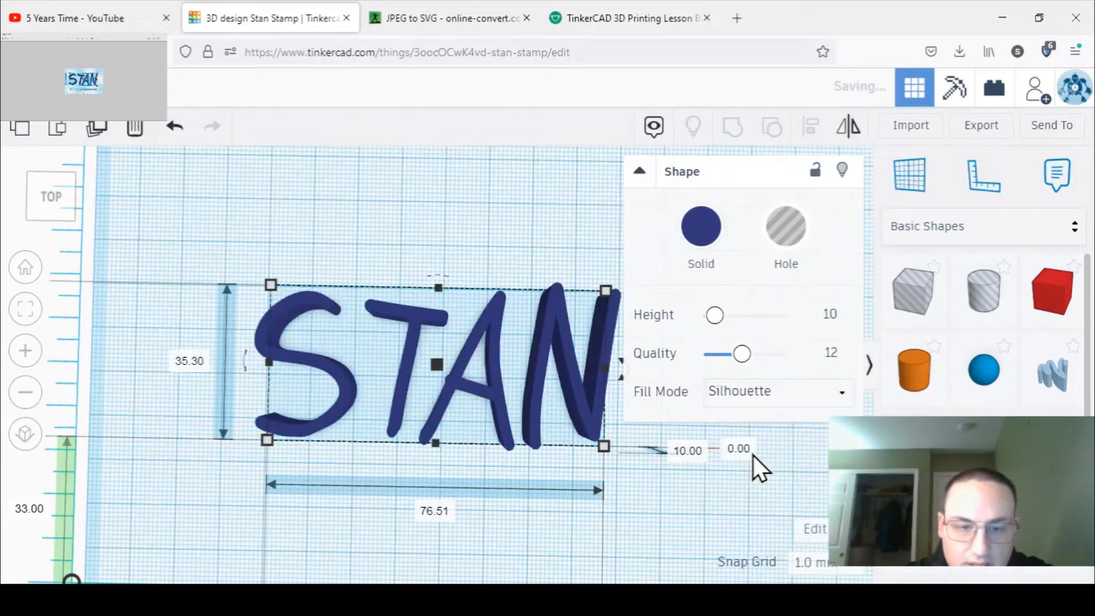
Step: Change the lettering's fill mode to Outer Line and try Round corners before setting them to Flat
left_click(747, 399)
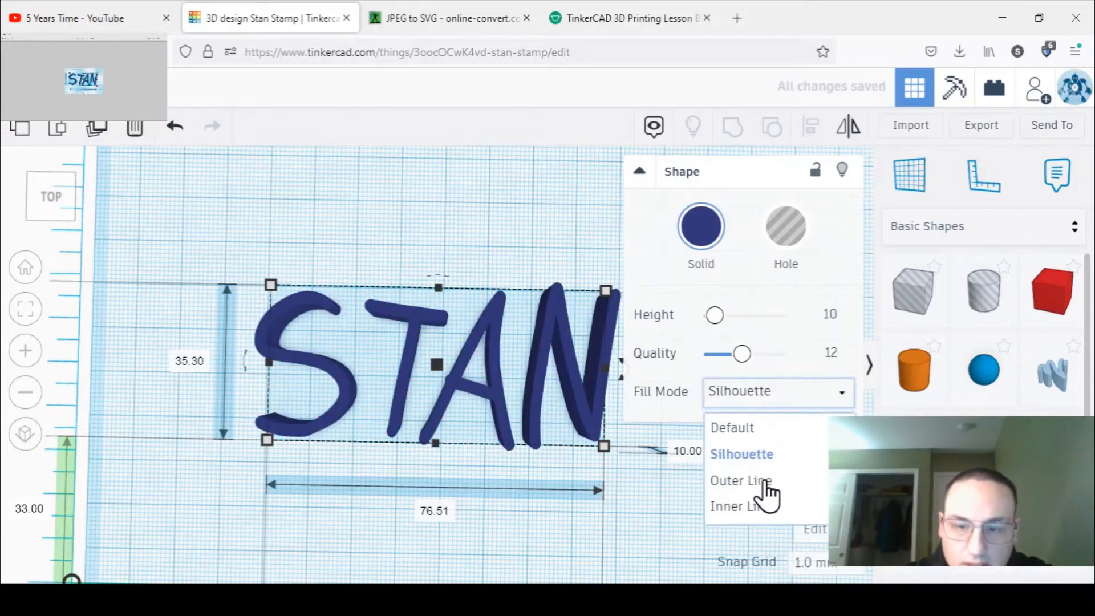
left_click(765, 483)
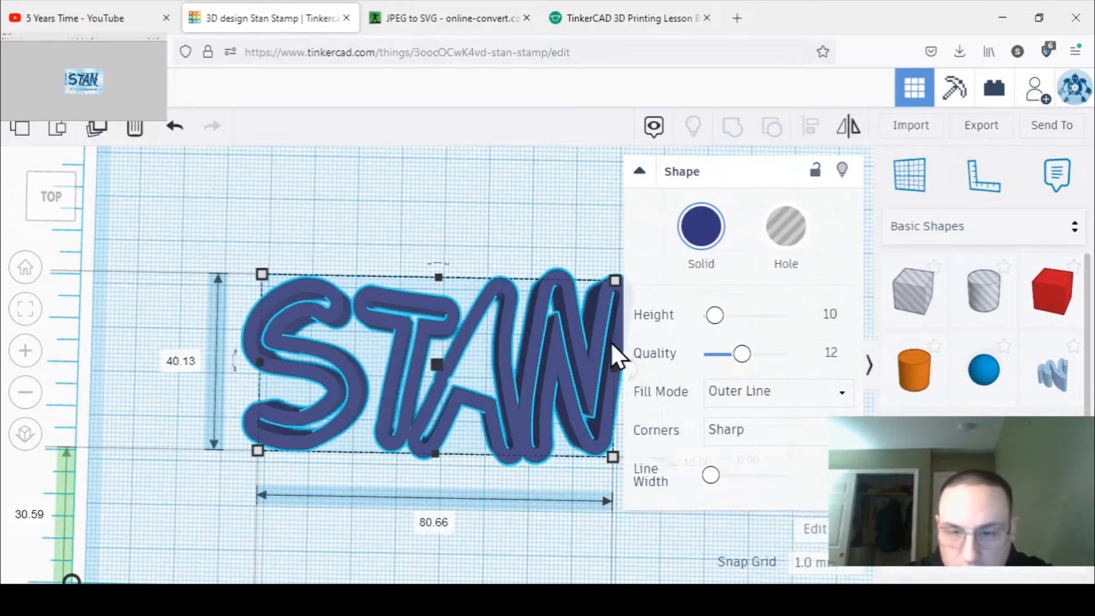
left_click(758, 449)
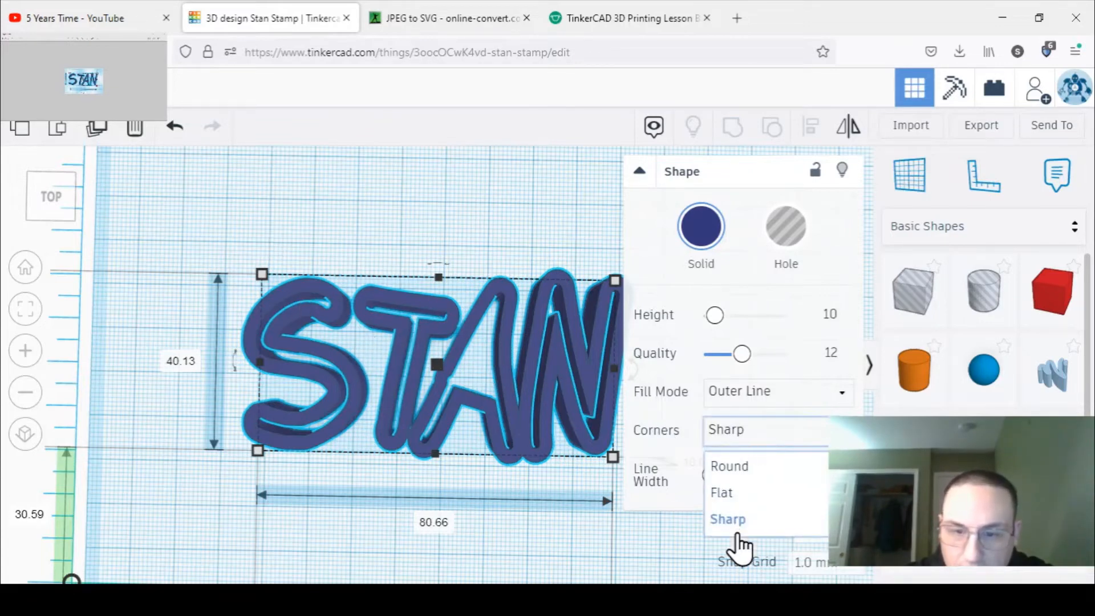
left_click(751, 469)
left_click(751, 448)
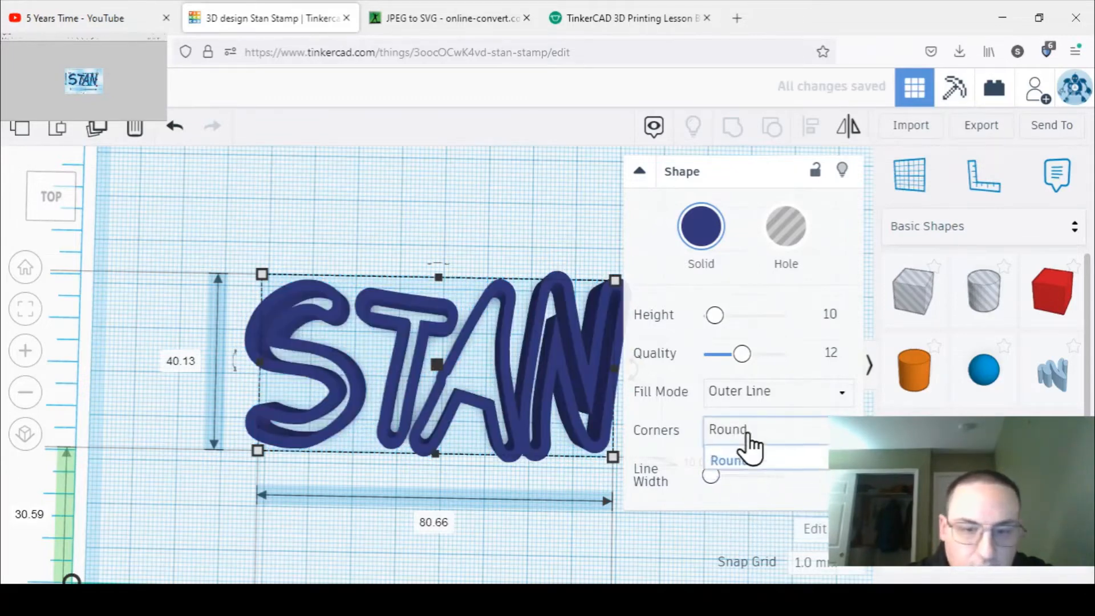
left_click(751, 494)
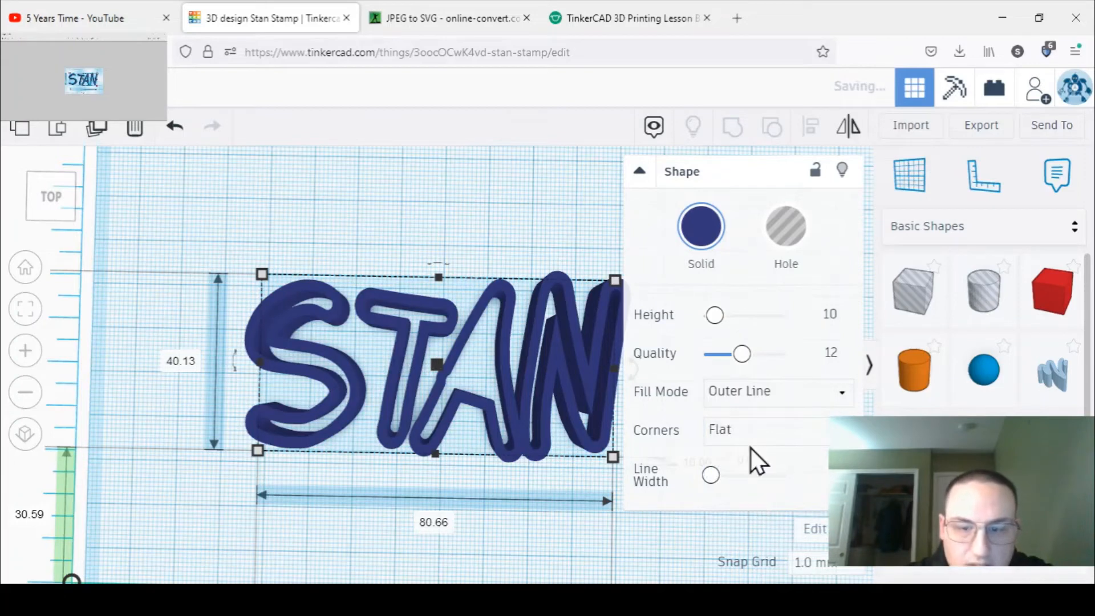
Step: Try the lettering's Inner Line fill mode with Sharp corners and with Round corners
left_click(762, 449)
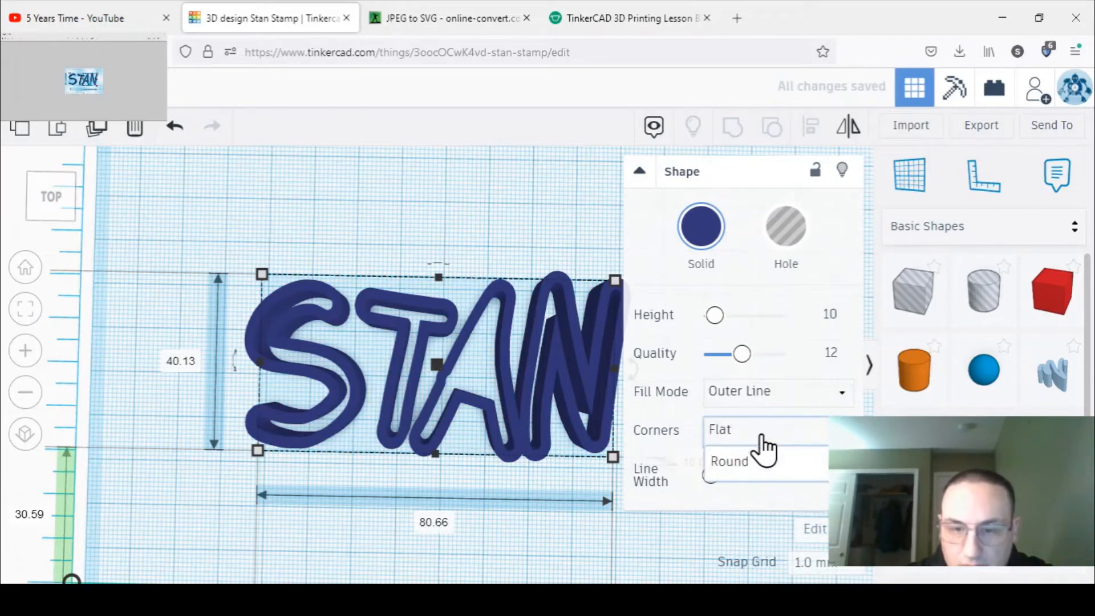
left_click(759, 395)
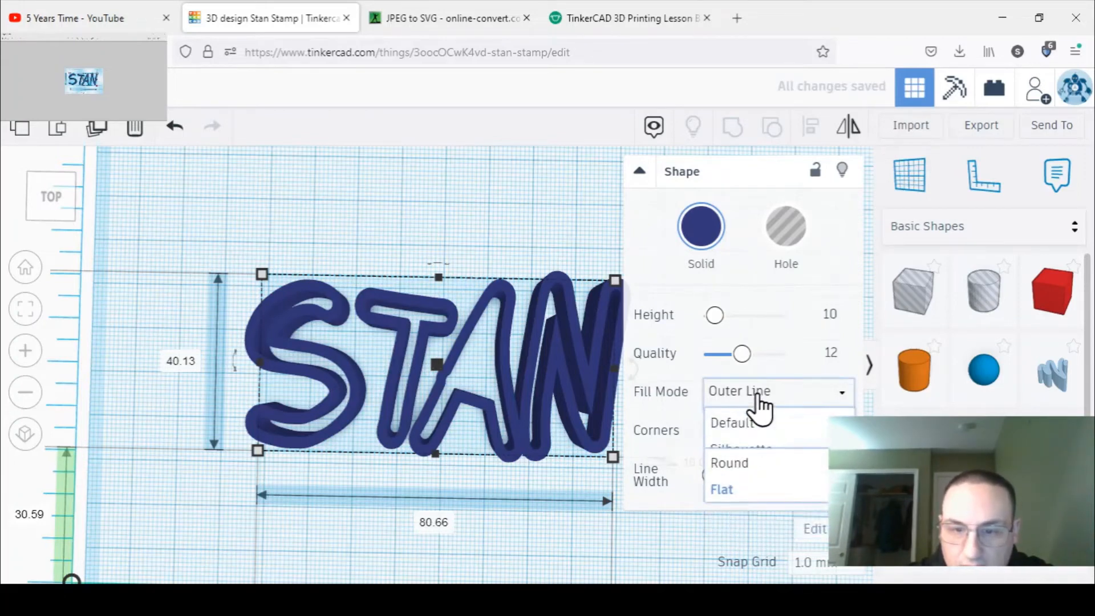
left_click(741, 509)
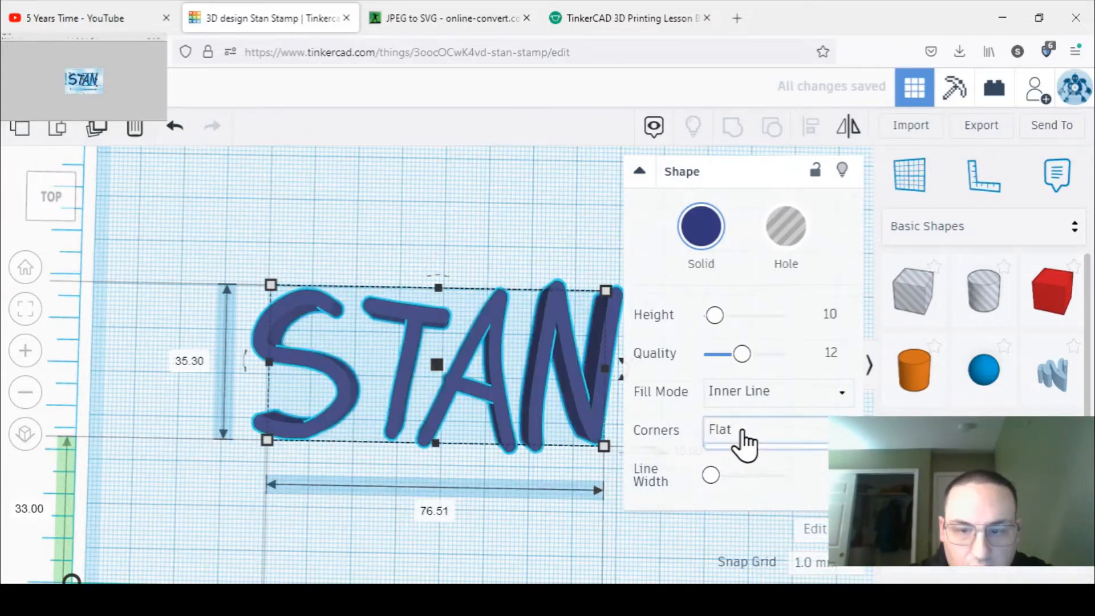
left_click(738, 439)
left_click(737, 518)
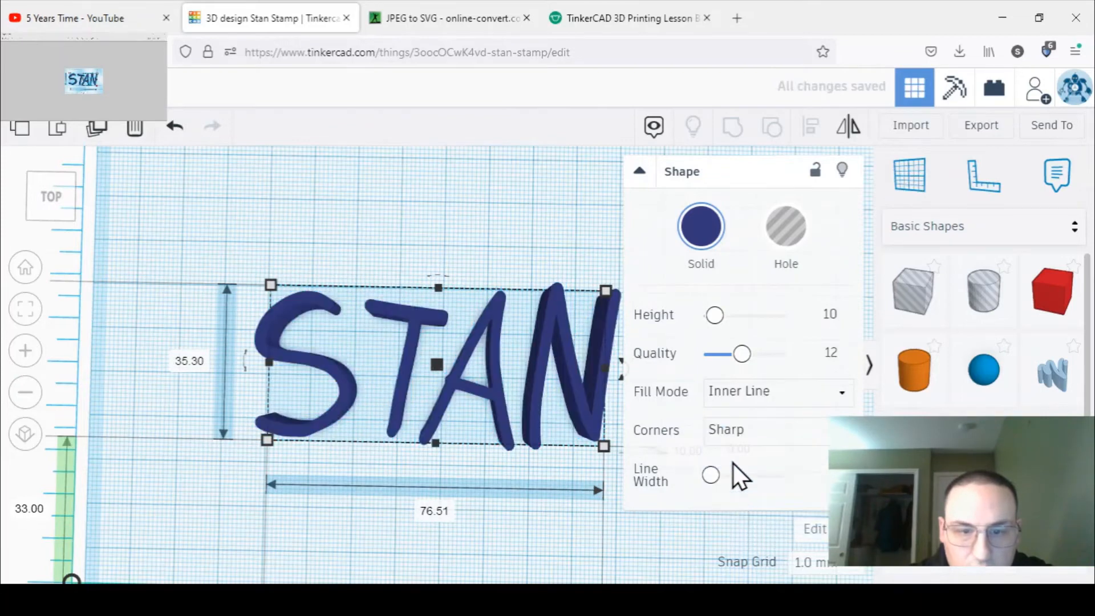
left_click(734, 447)
left_click(744, 468)
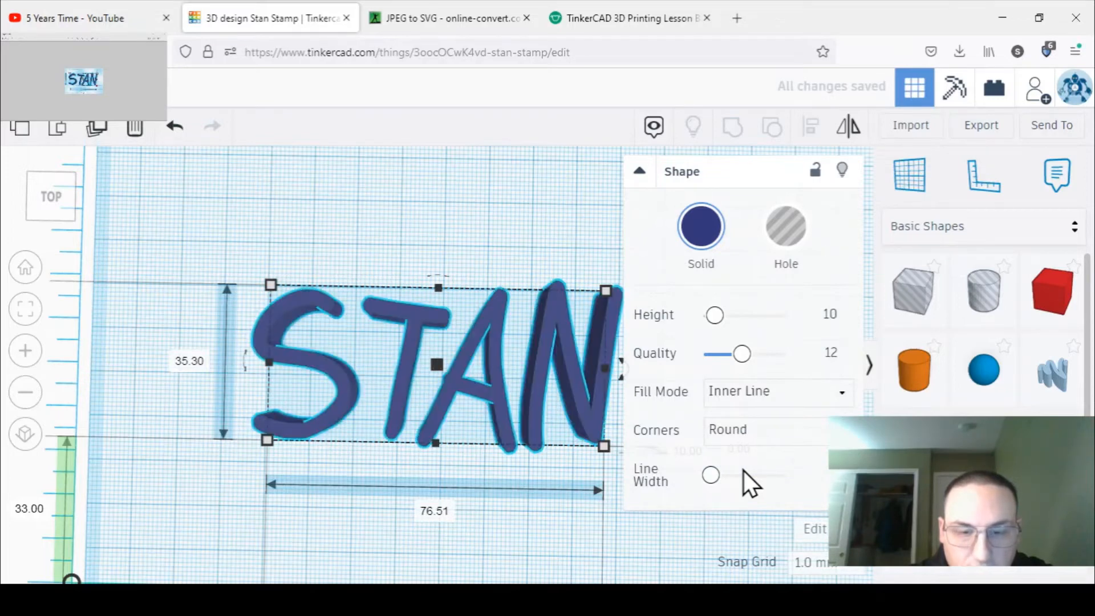
Step: Set the lettering's fill mode to Default and mirror the lettering horizontally so it reads backwards
left_click(749, 400)
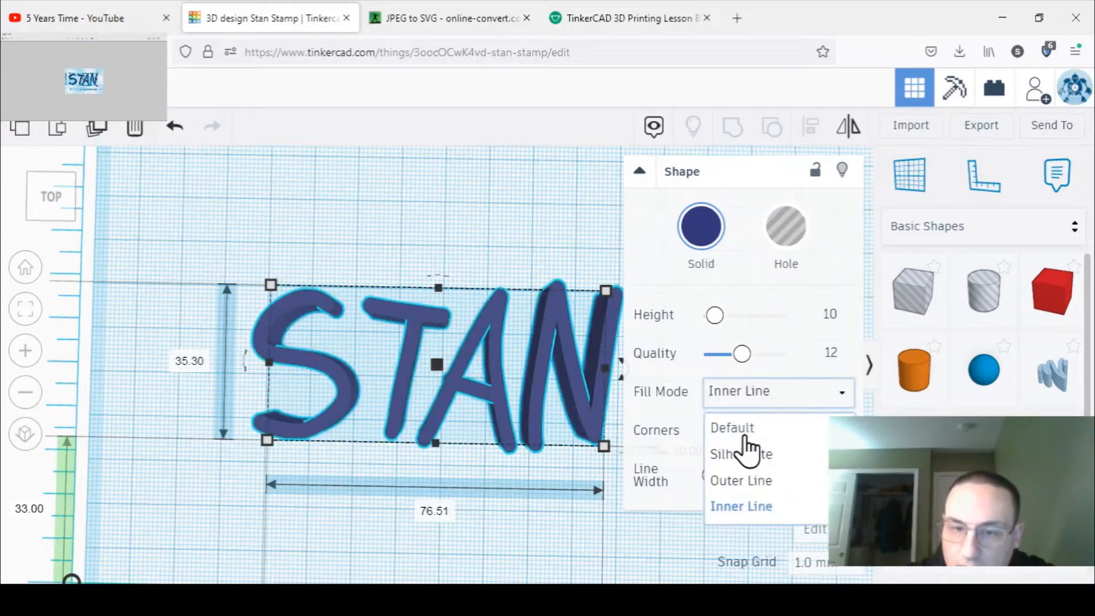
left_click(743, 430)
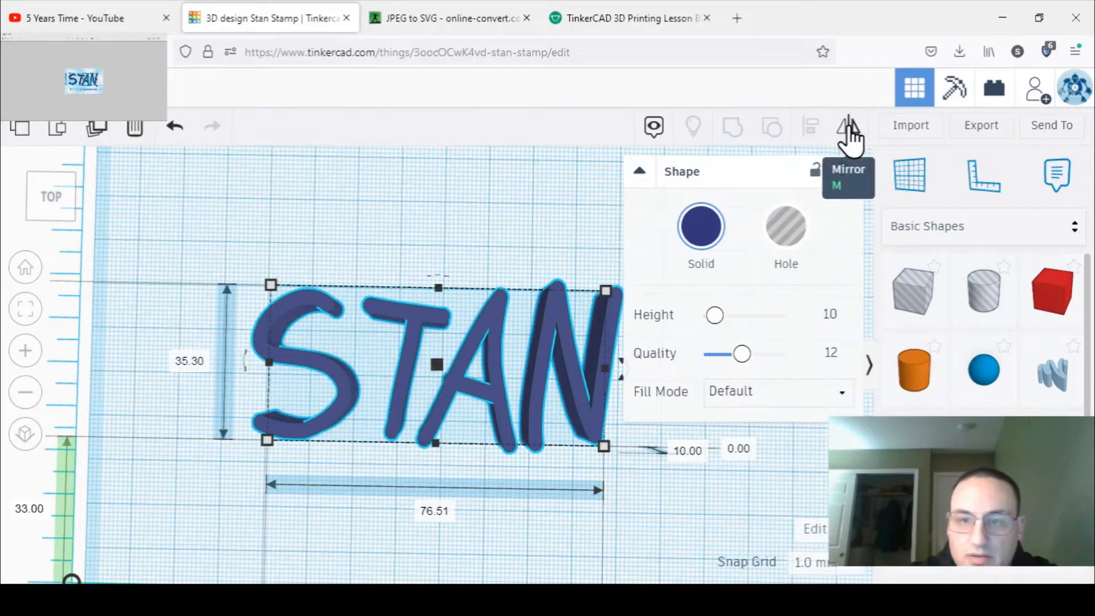
left_click(850, 137)
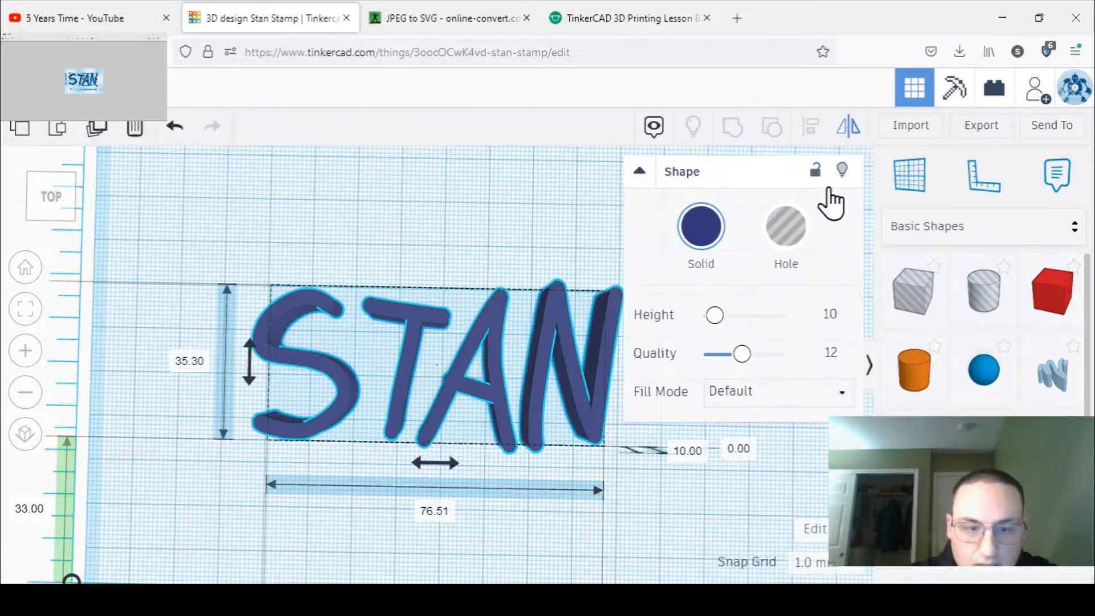
left_click(442, 464)
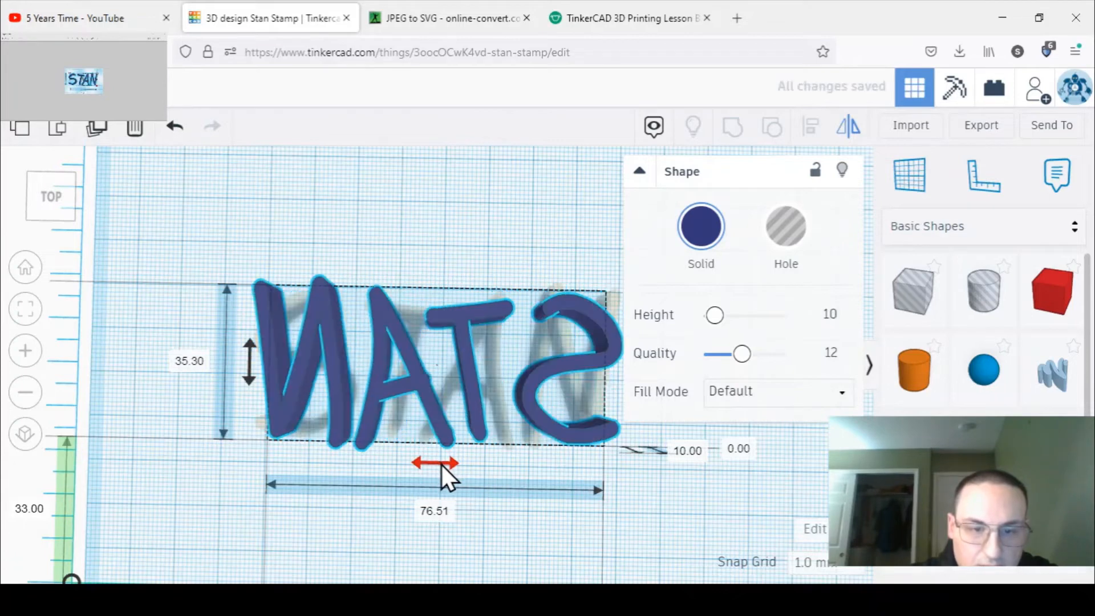
left_click(661, 536)
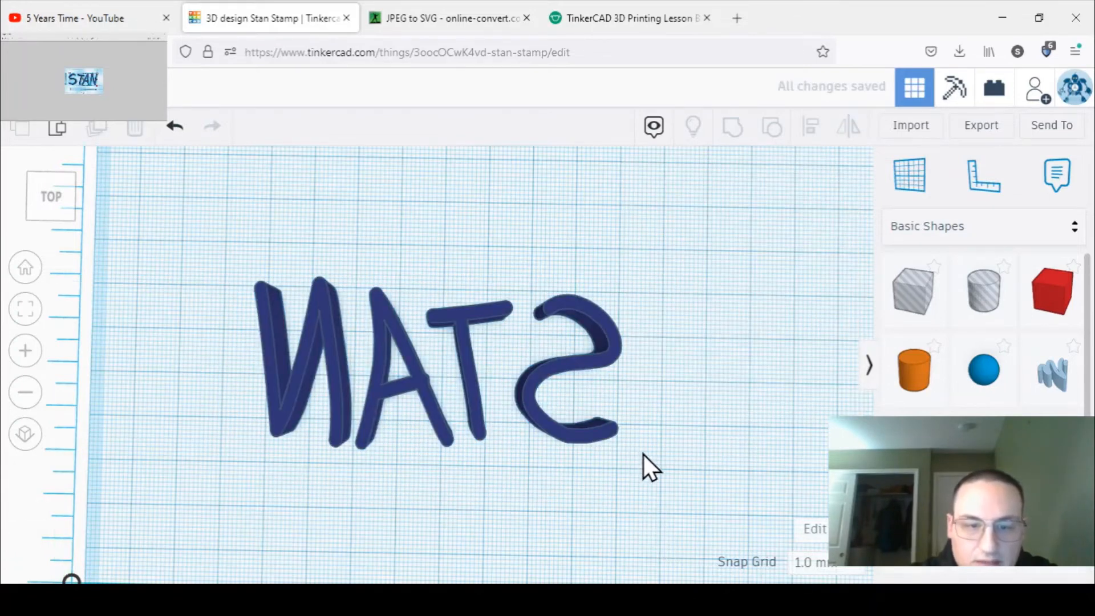
right_click_drag(644, 454, 646, 450)
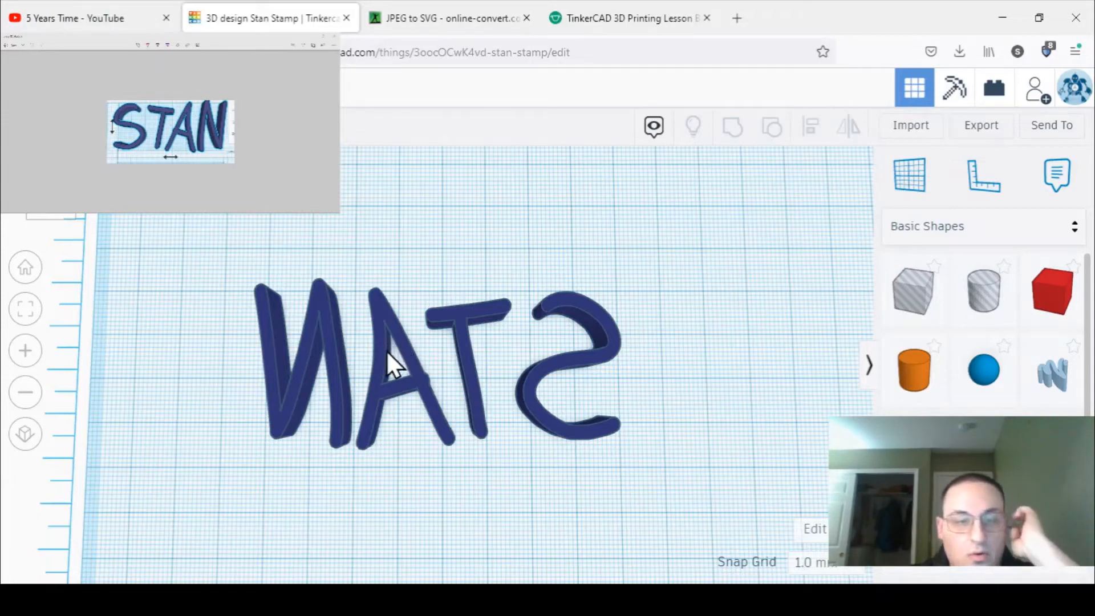
Step: Add a solid red box at the back corner of the mirrored lettering's N and set its height to 2 mm
left_click_drag(1064, 297, 292, 321)
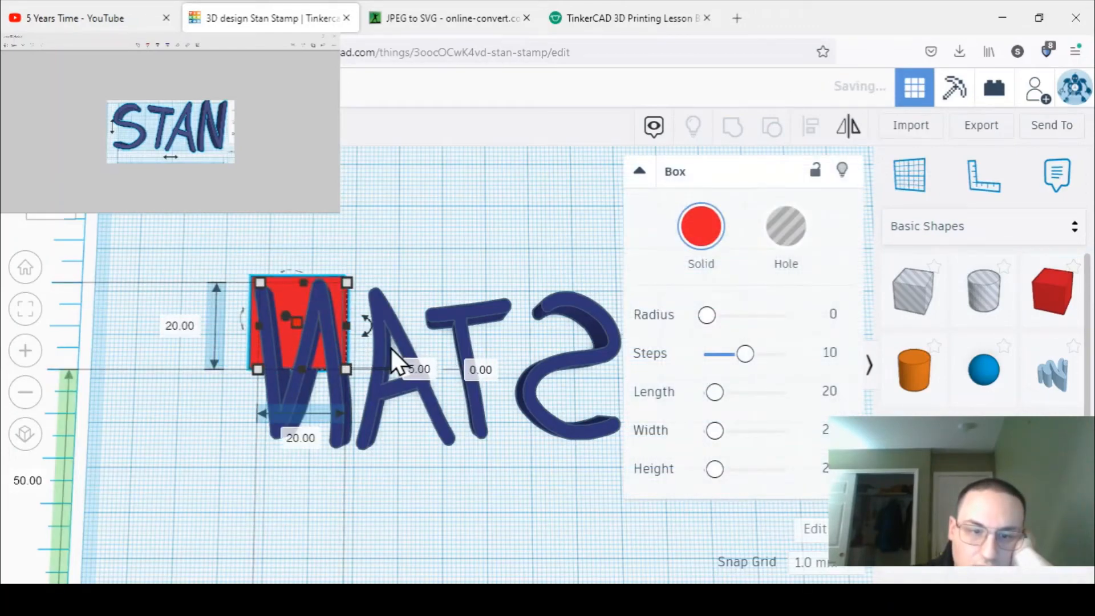
right_click_drag(474, 412, 430, 385)
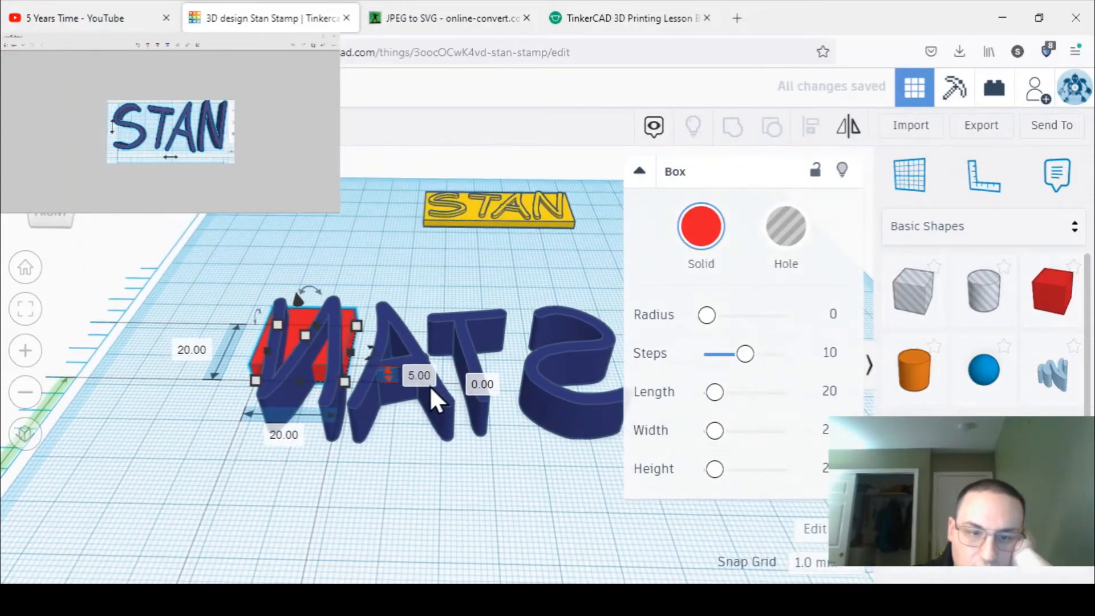
left_click(425, 377)
type("23")
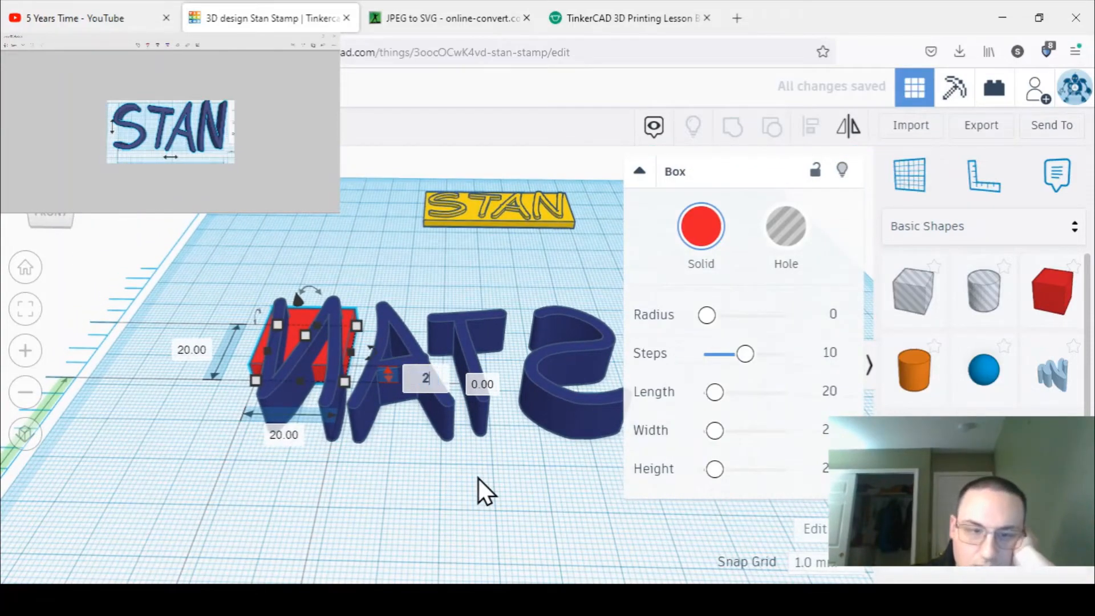
key("Return")
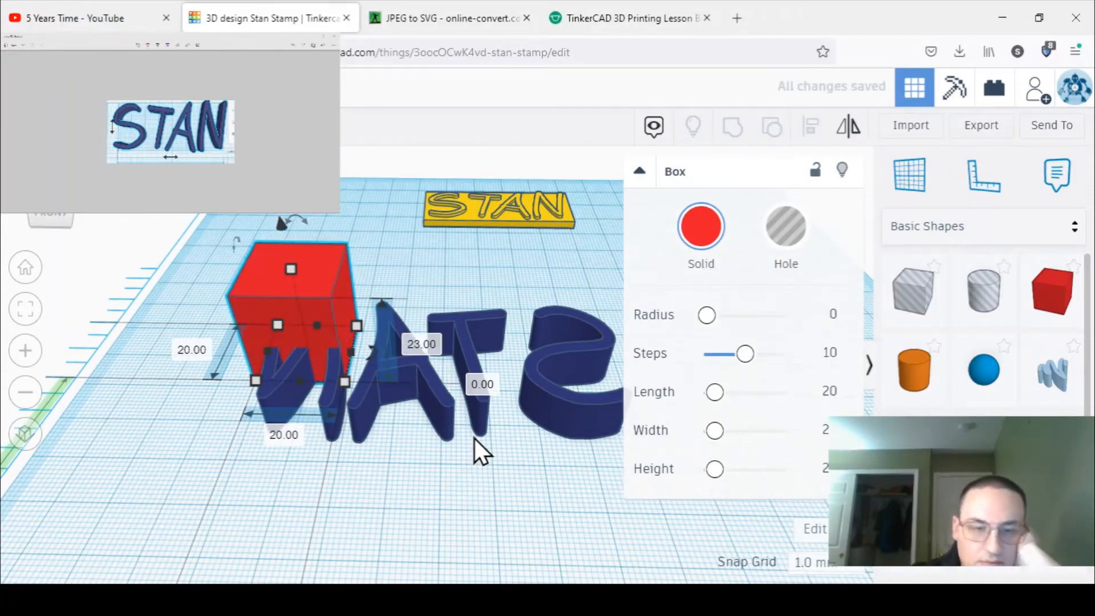
left_click(413, 342)
type("2")
key("Return")
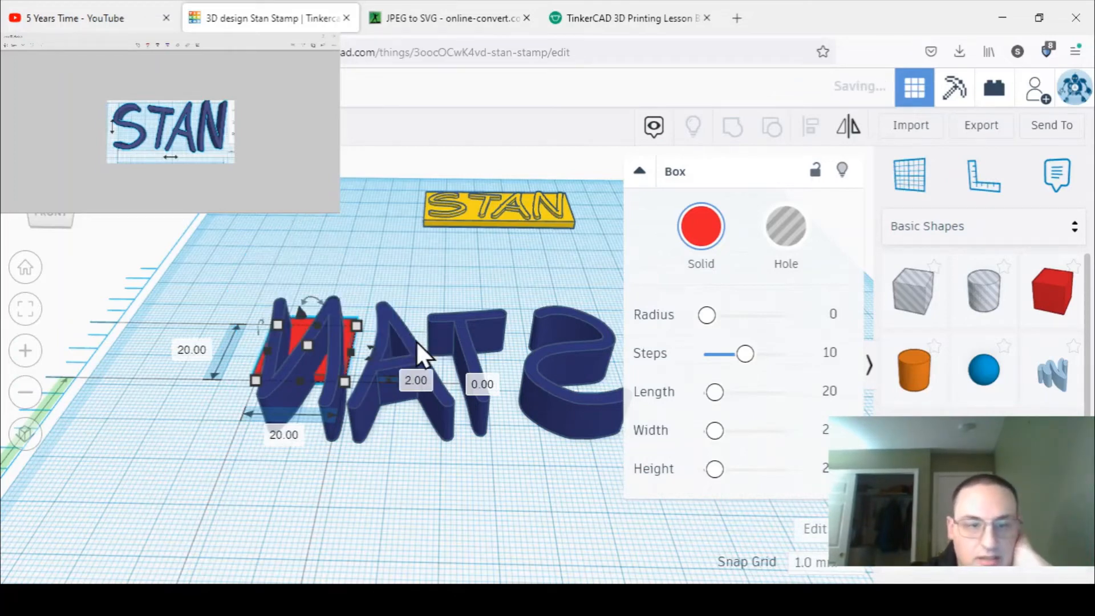
Step: Stretch the red box to 82 mm by 38 mm so it forms a base under all the mirrored letters
left_click_drag(341, 380, 640, 448)
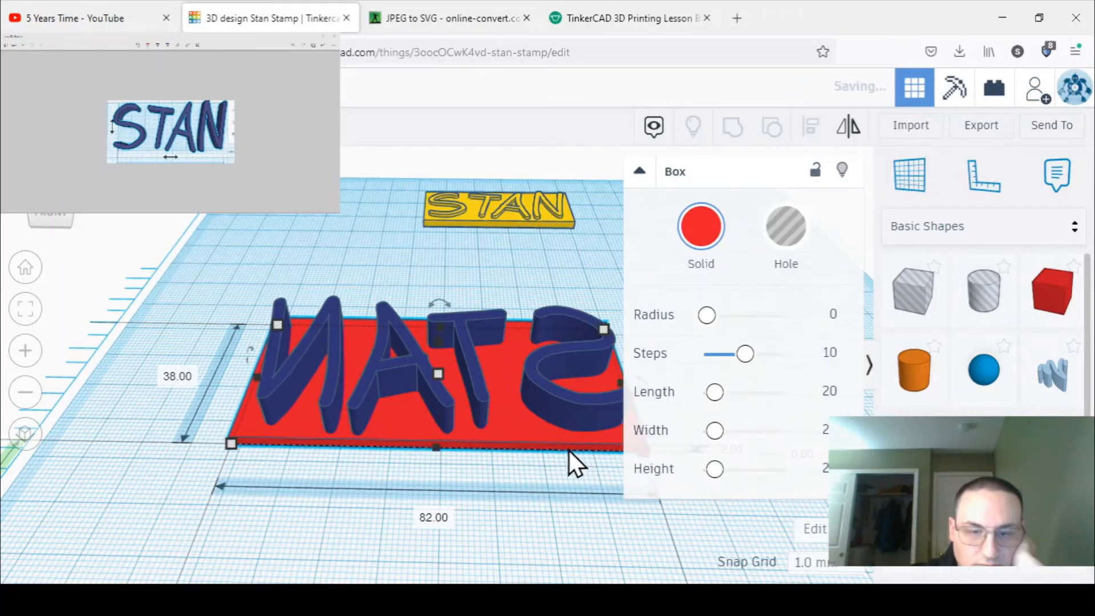
right_click_drag(570, 450, 560, 504)
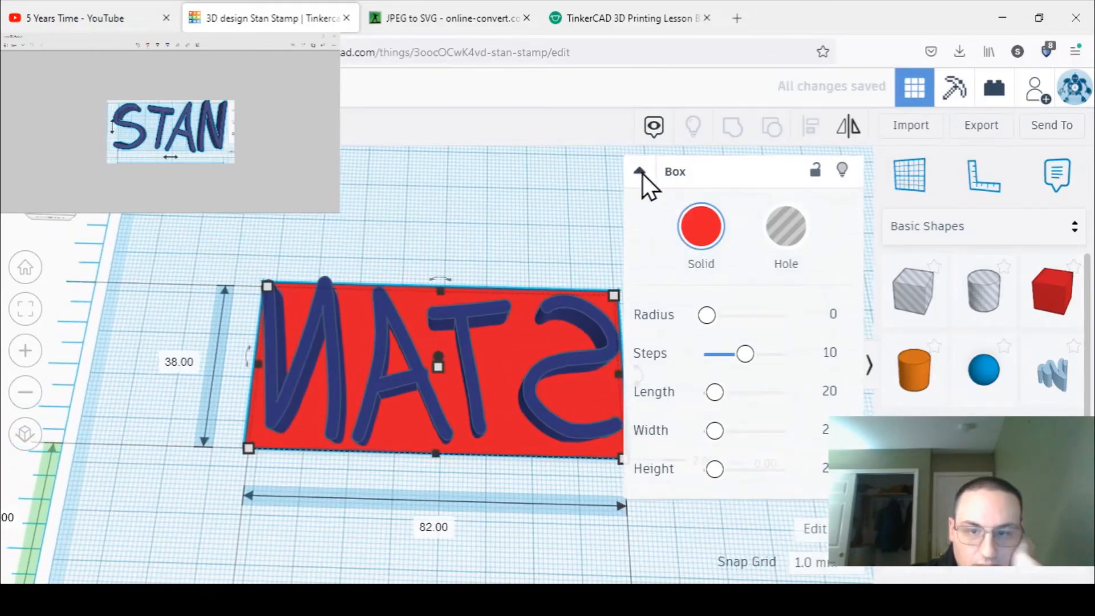
left_click(642, 173)
right_click_drag(556, 479, 506, 581)
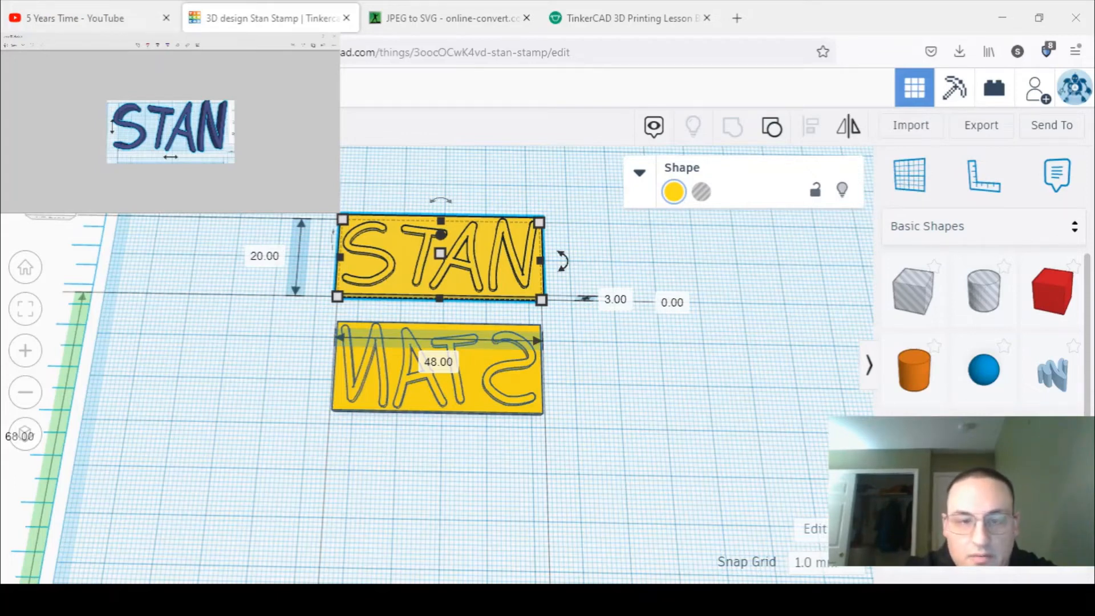
Step: Recolour the plate with the unmirrored name light blue and move it back, well away from the yellow mirrored plate
left_click(675, 193)
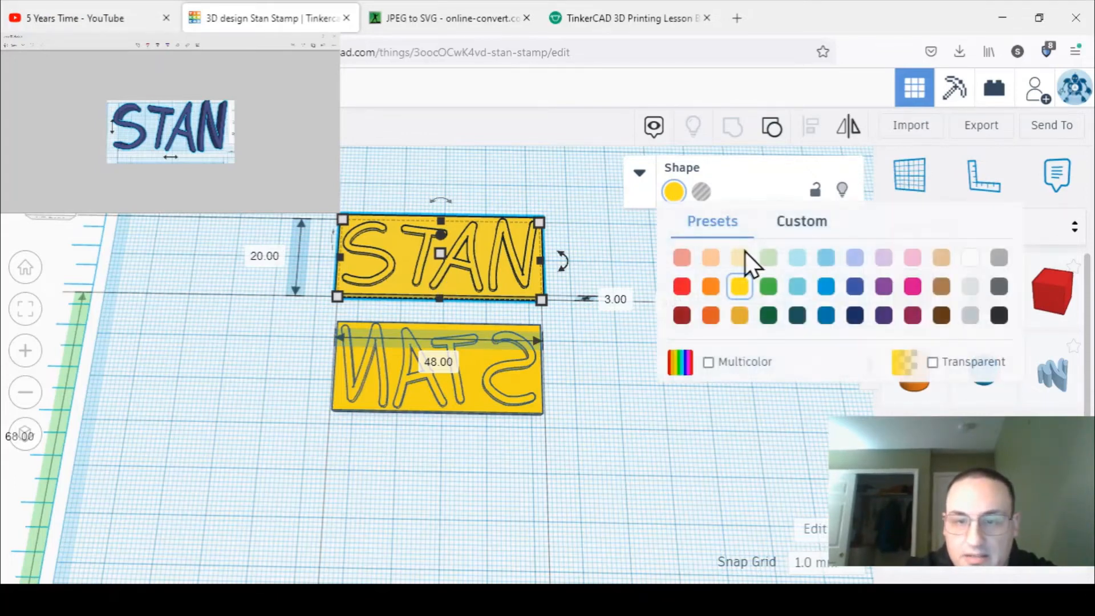
left_click(793, 286)
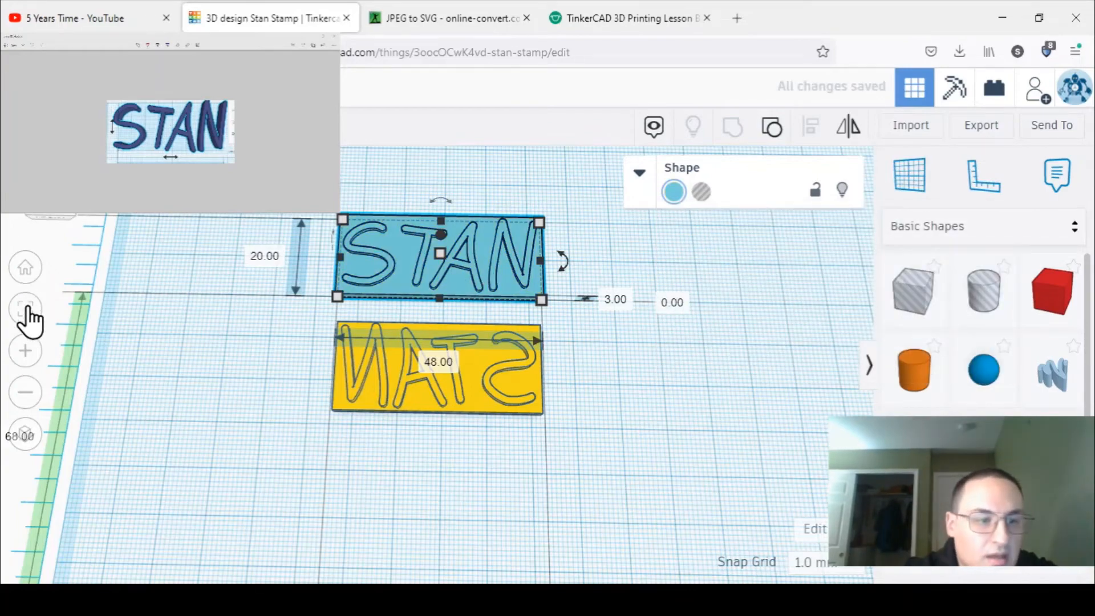
left_click(25, 350)
right_click_drag(685, 371, 601, 368)
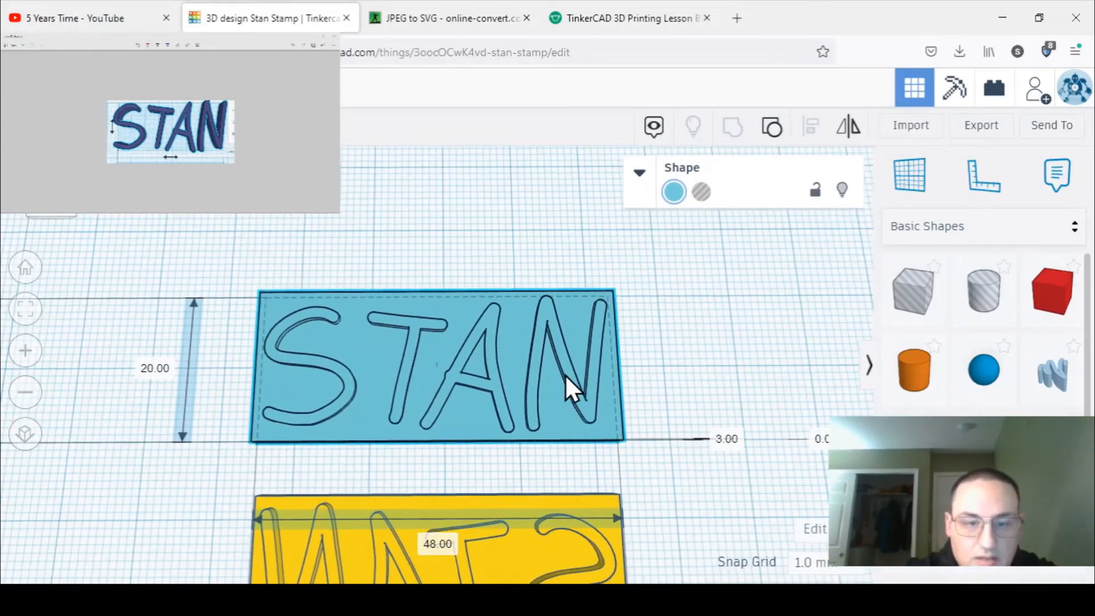
left_click_drag(567, 384, 570, 161)
Step: Examine the yellow mirrored stamp's raised letters and overall dimensions from above and from a low angle
left_click(508, 543)
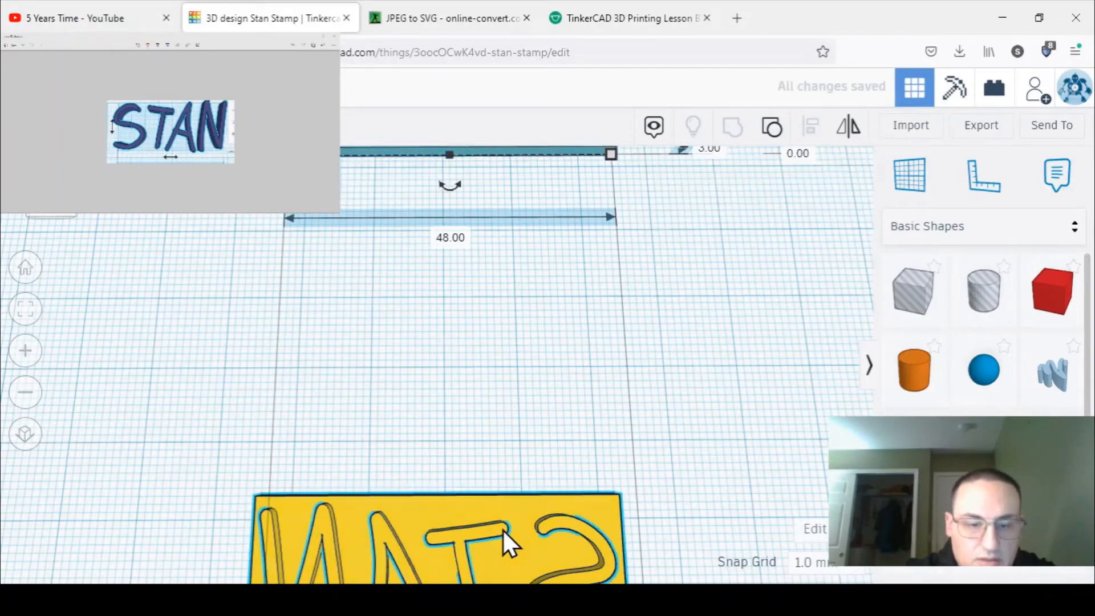
left_click(26, 319)
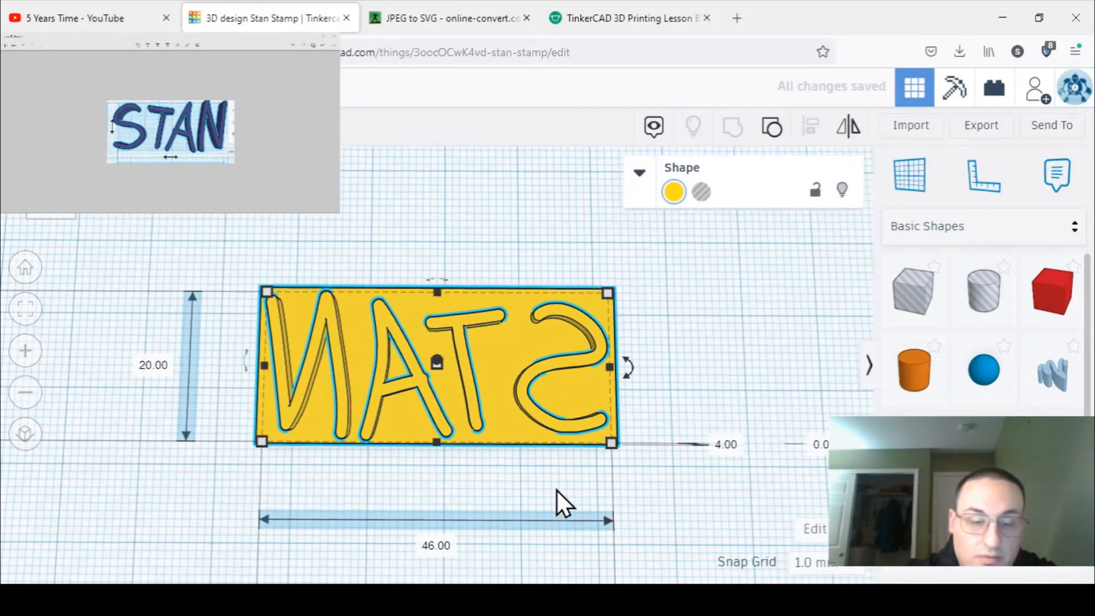
right_click_drag(548, 491, 526, 416)
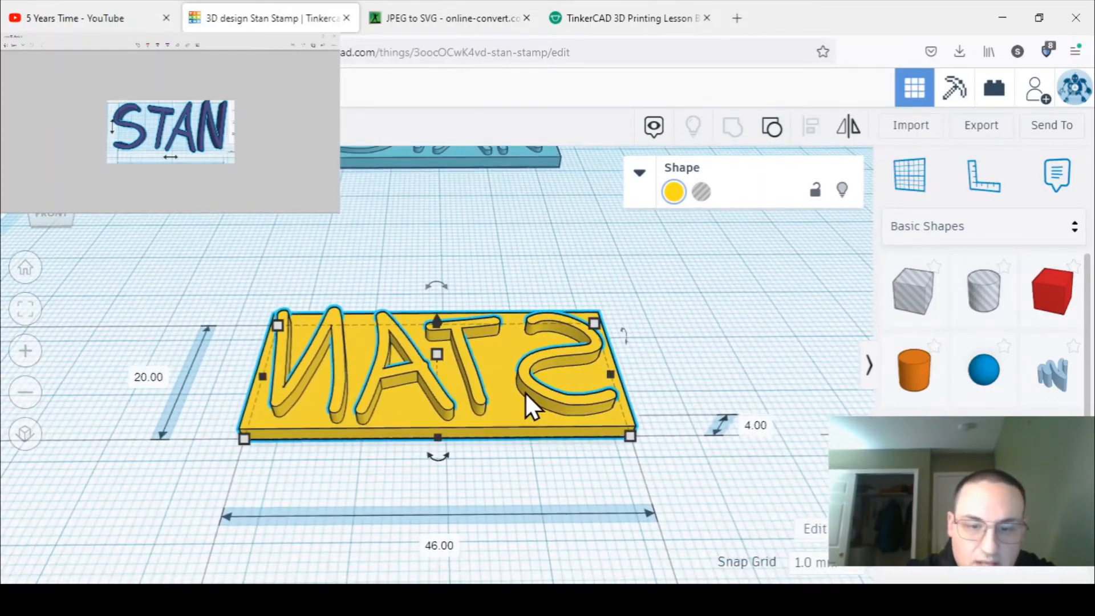
right_click_drag(538, 463, 543, 501)
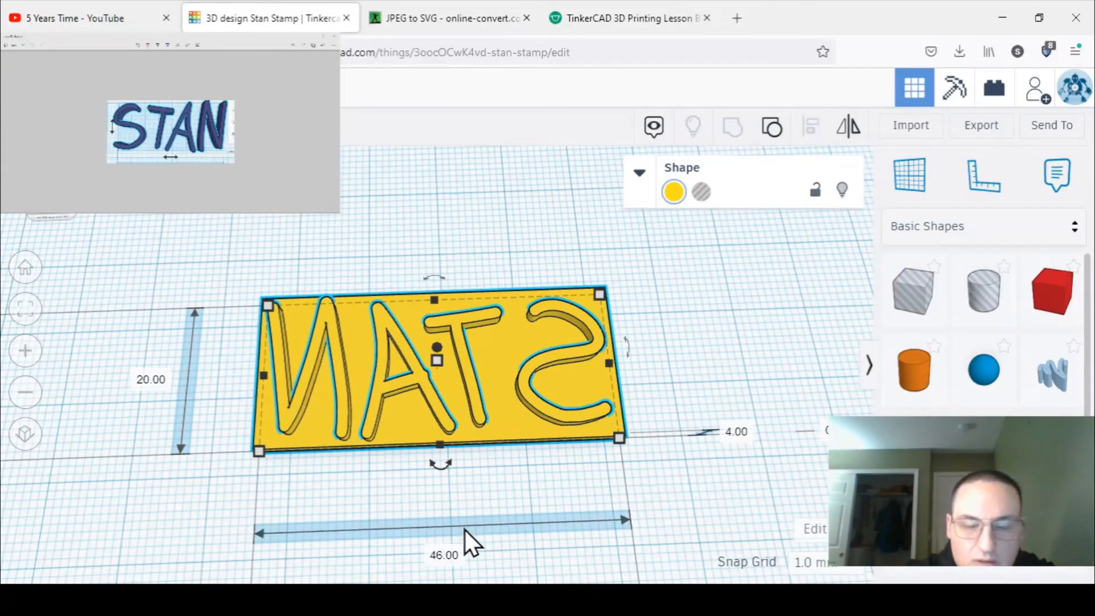
right_click_drag(499, 468, 491, 481)
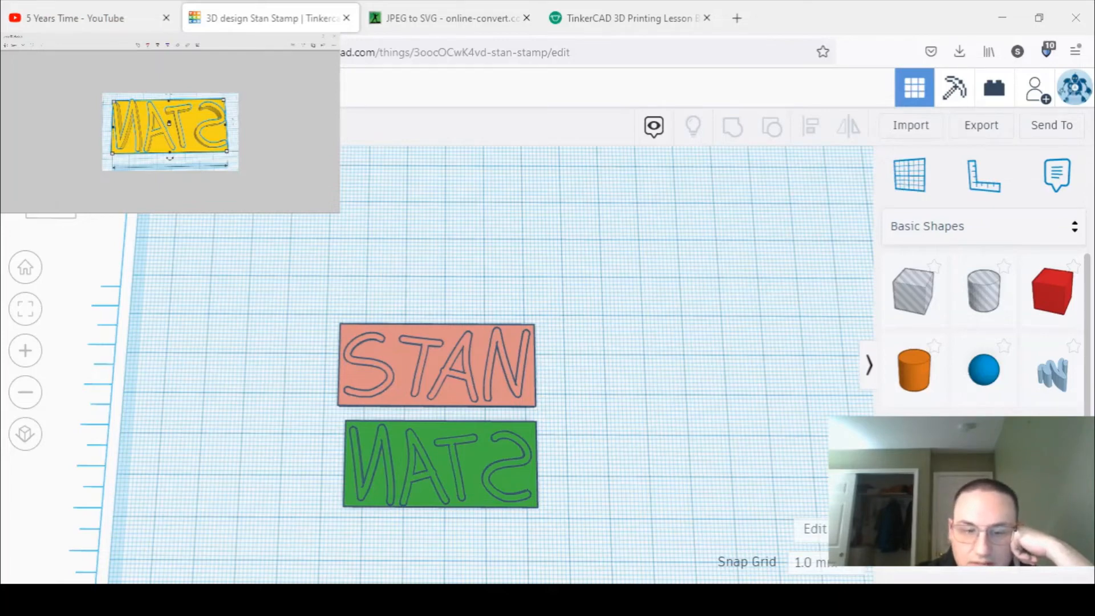
Step: Place a ruler near the green mirrored stamp, 10 mm beyond its left edge and 7 mm in front of it
left_click(420, 471)
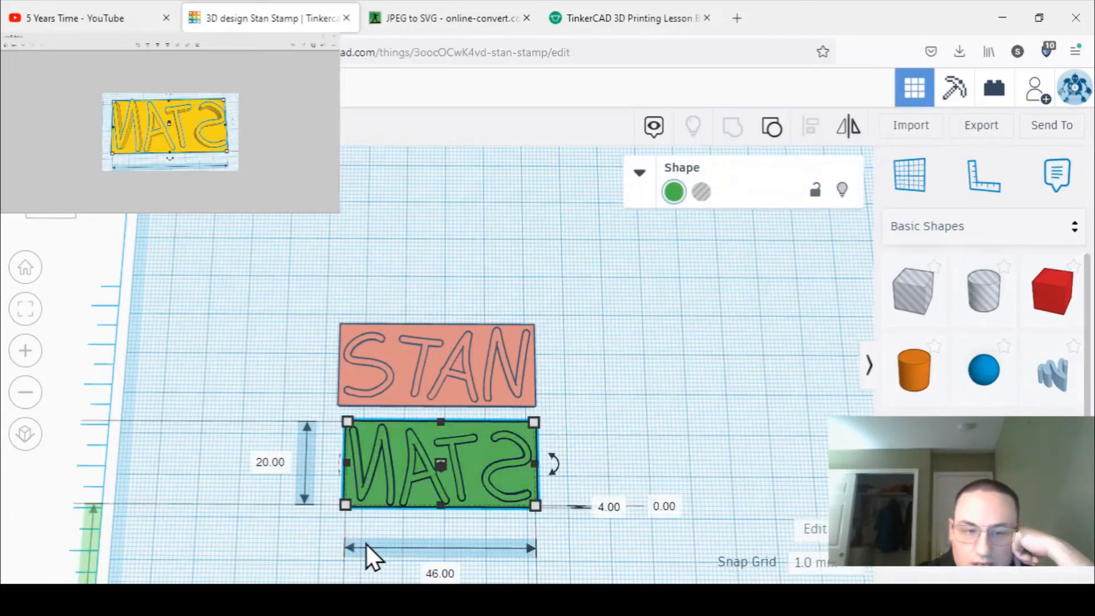
left_click(29, 313)
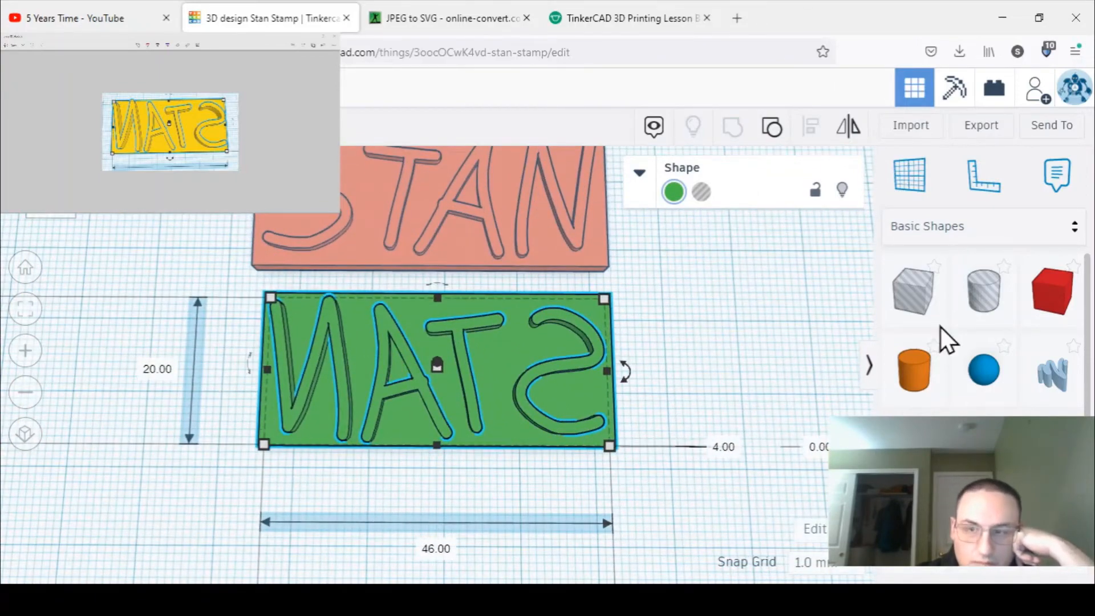
left_click(985, 183)
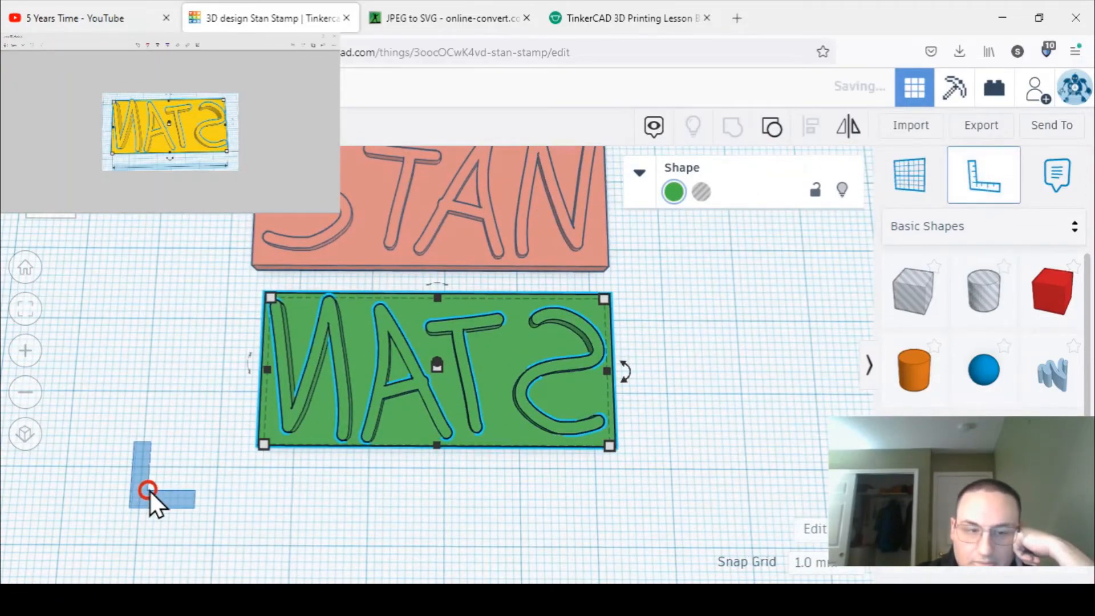
left_click(185, 500)
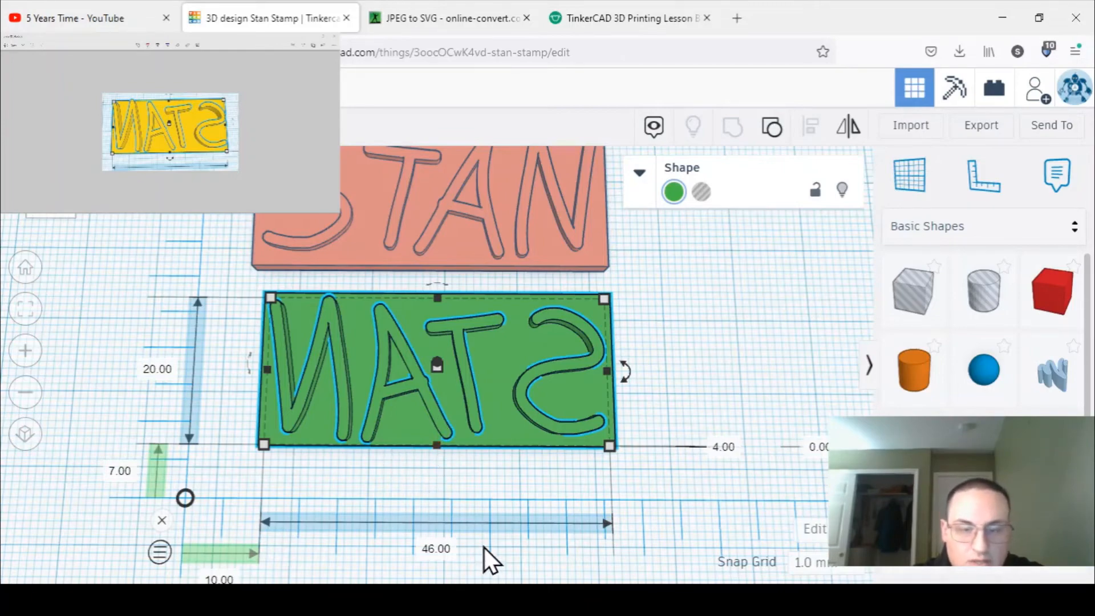
Step: Examine the green mirrored stamp's length, width and total height from a lower angle
right_click_drag(541, 483, 544, 457)
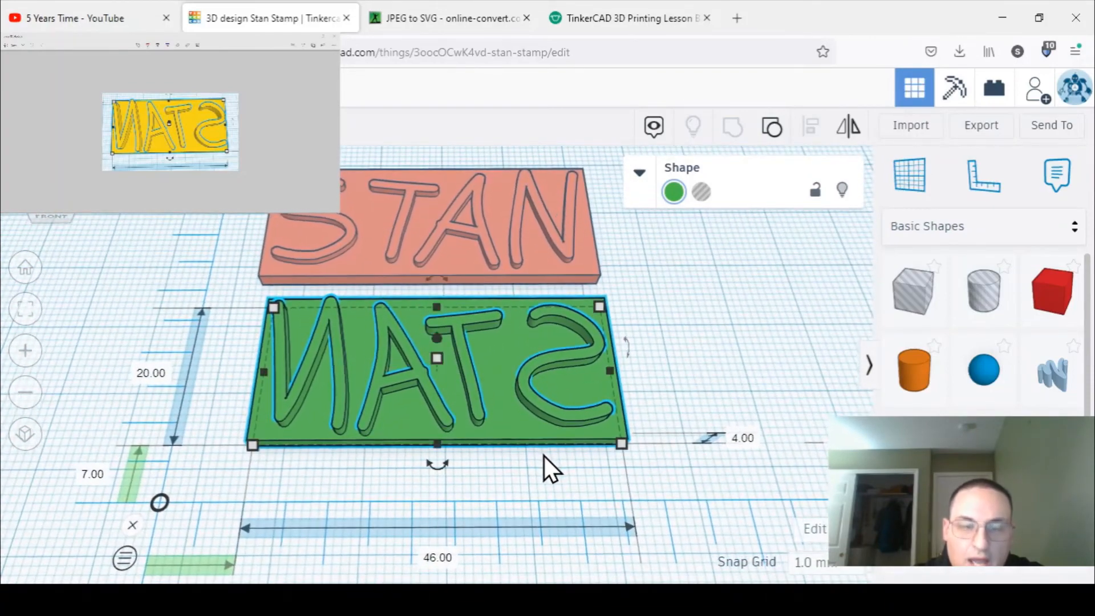
left_click(545, 460)
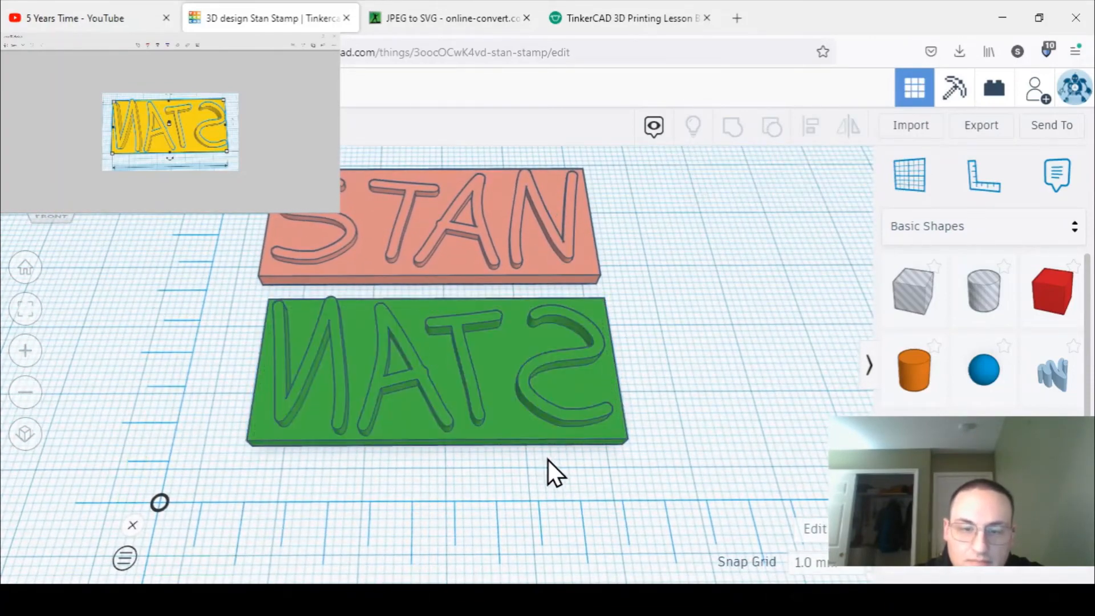
left_click(529, 424)
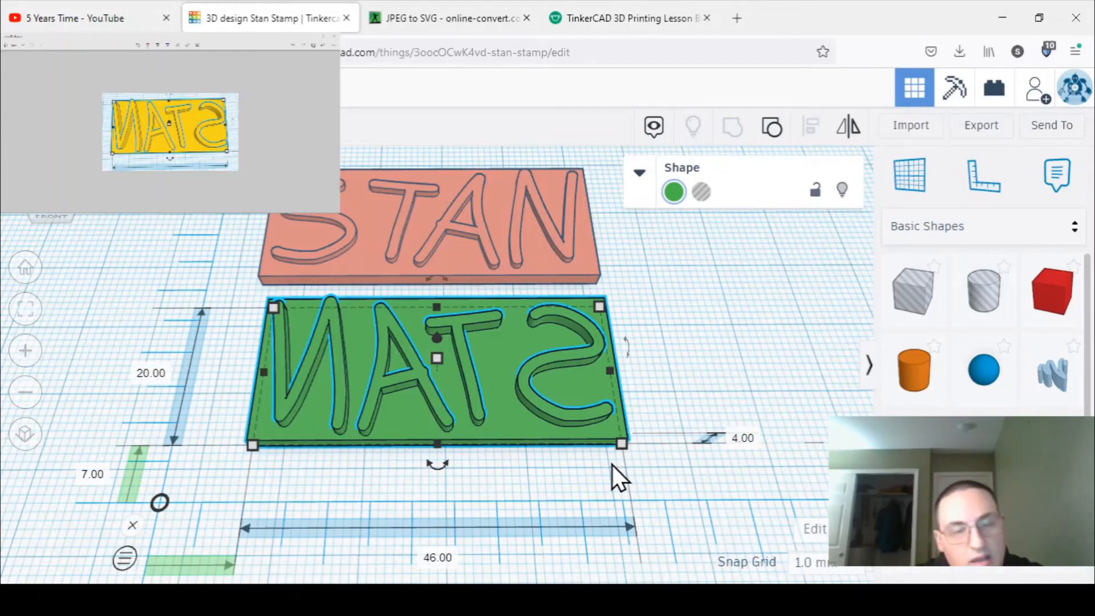
right_click_drag(612, 465, 586, 446)
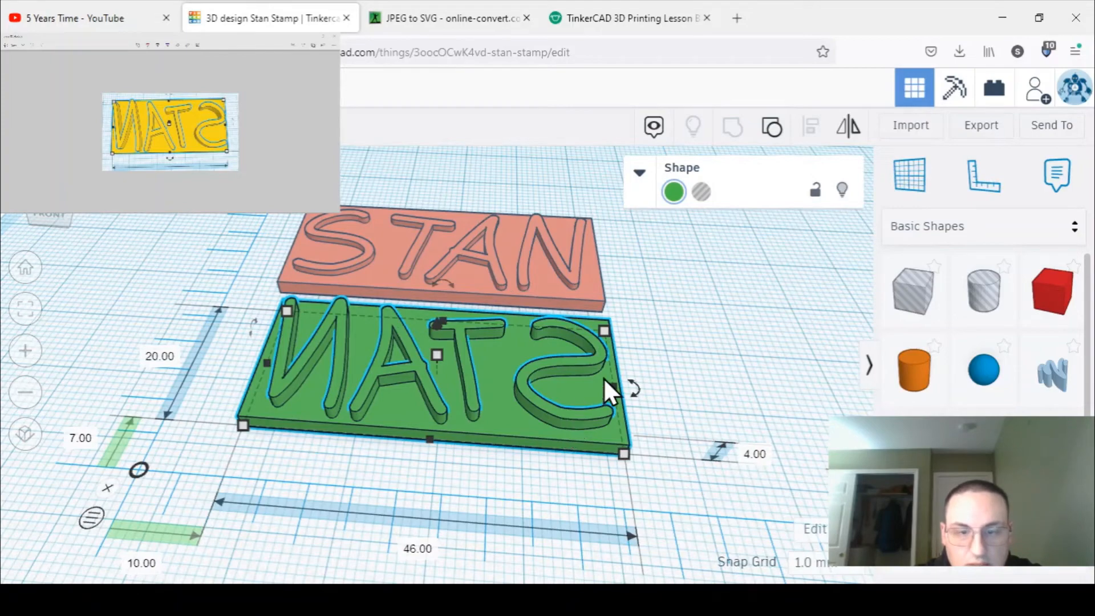
Step: Ungroup the green mirrored stamp and place a copy of its plate and letters to the rear left of the original
left_click(773, 129)
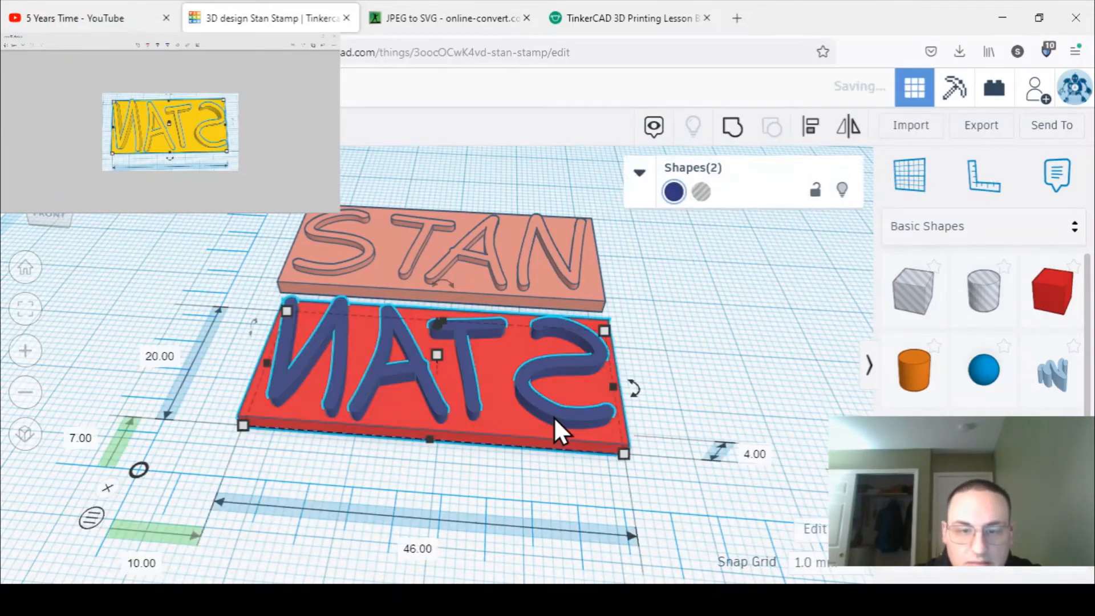
key("ctrl+v")
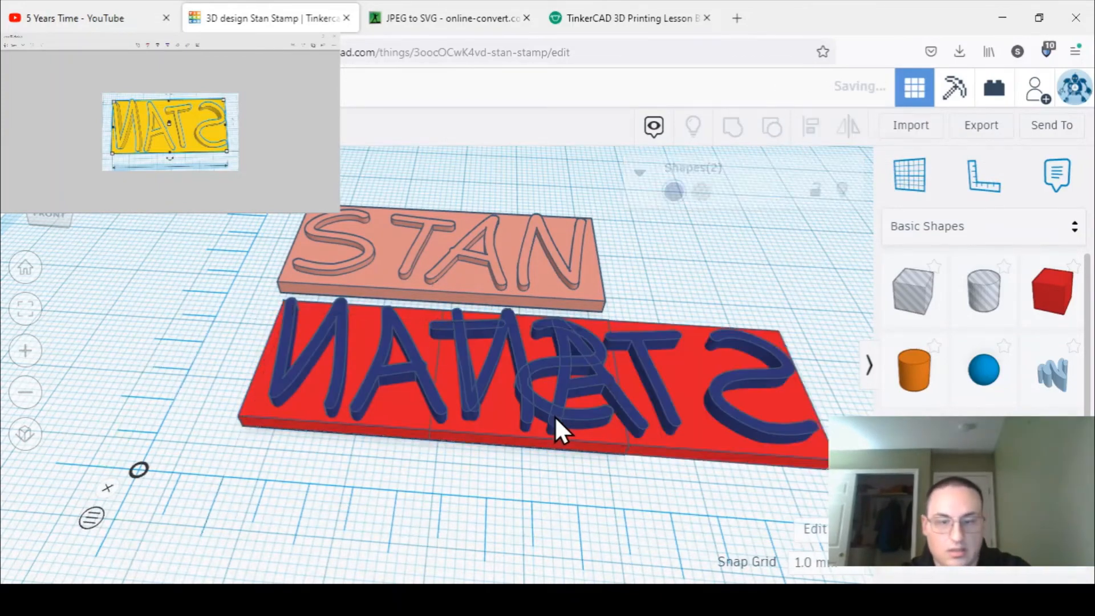
left_click(707, 448)
left_click_drag(737, 444, 867, 365)
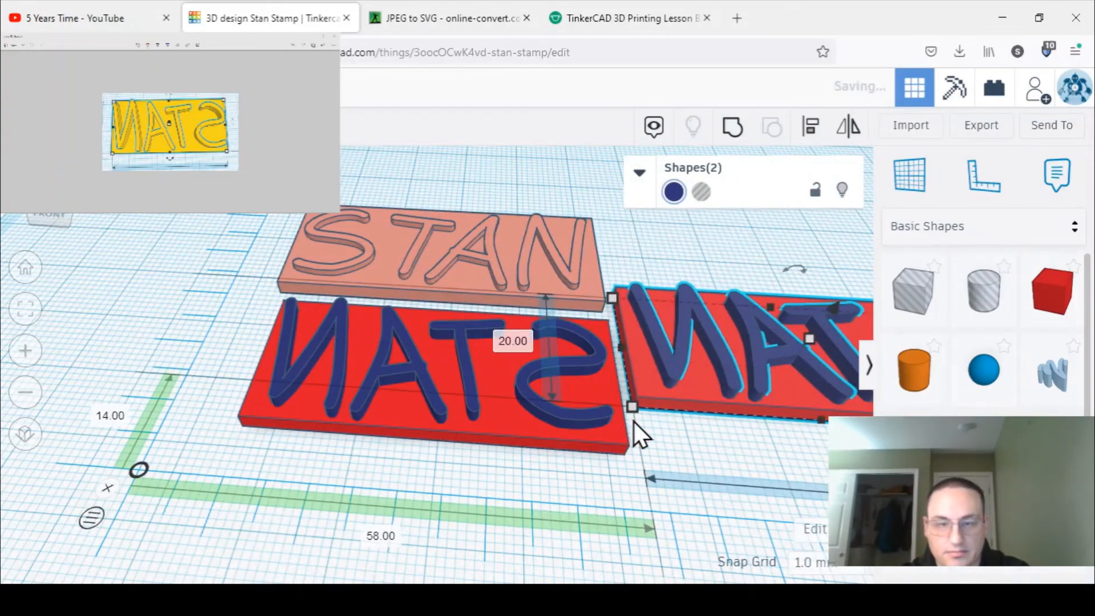
left_click_drag(676, 371, 38, 275)
left_click(156, 399)
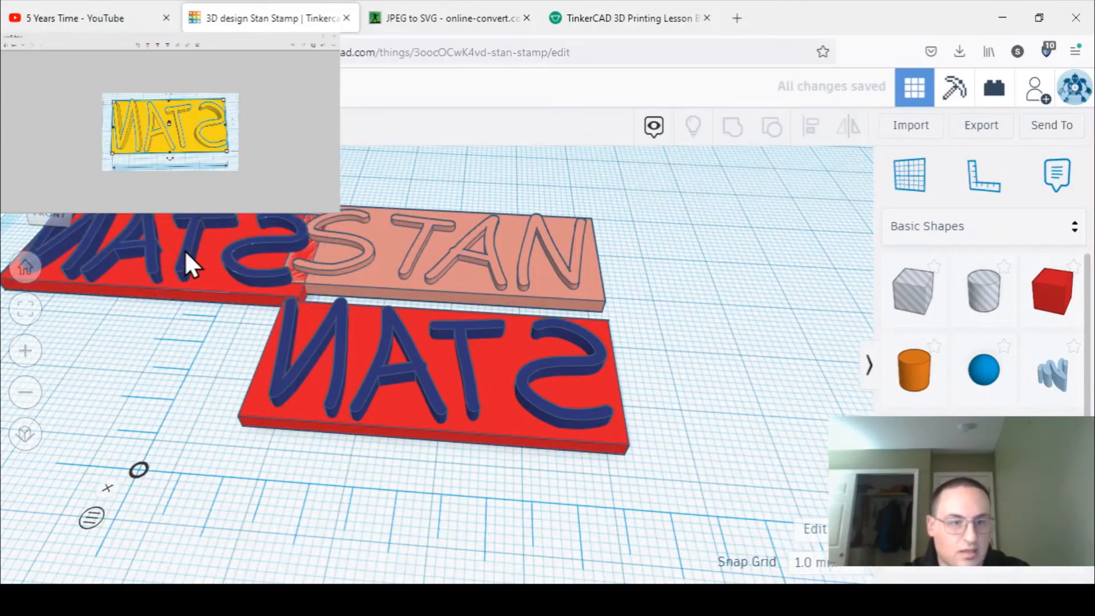
Step: Move the copied letters in front of the original plate and mirror them lengthwise so the name reads normally
left_click_drag(184, 250, 446, 528)
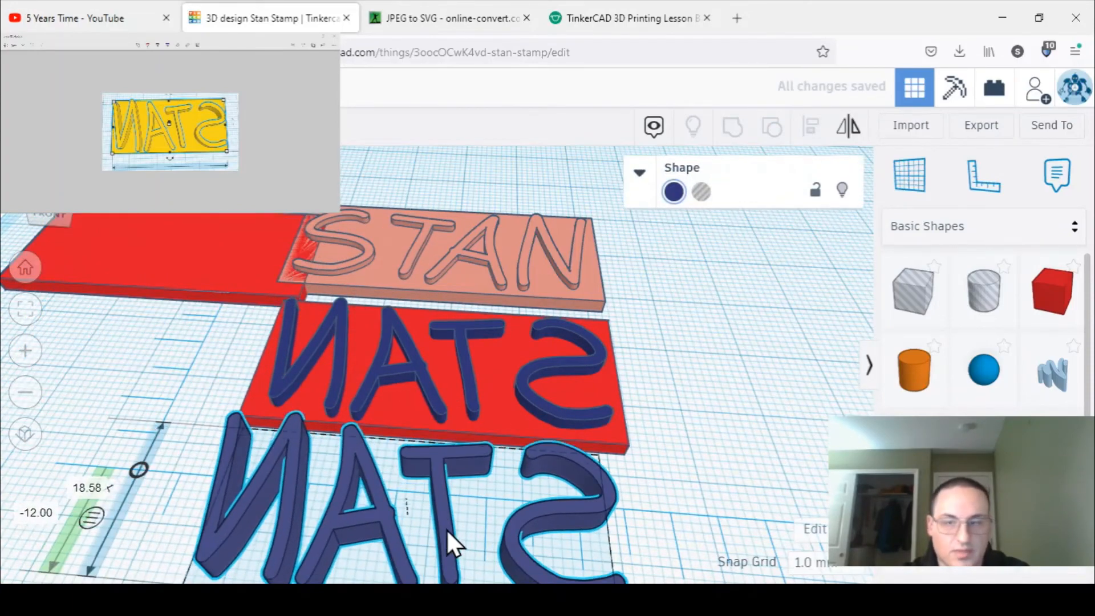
left_click(849, 131)
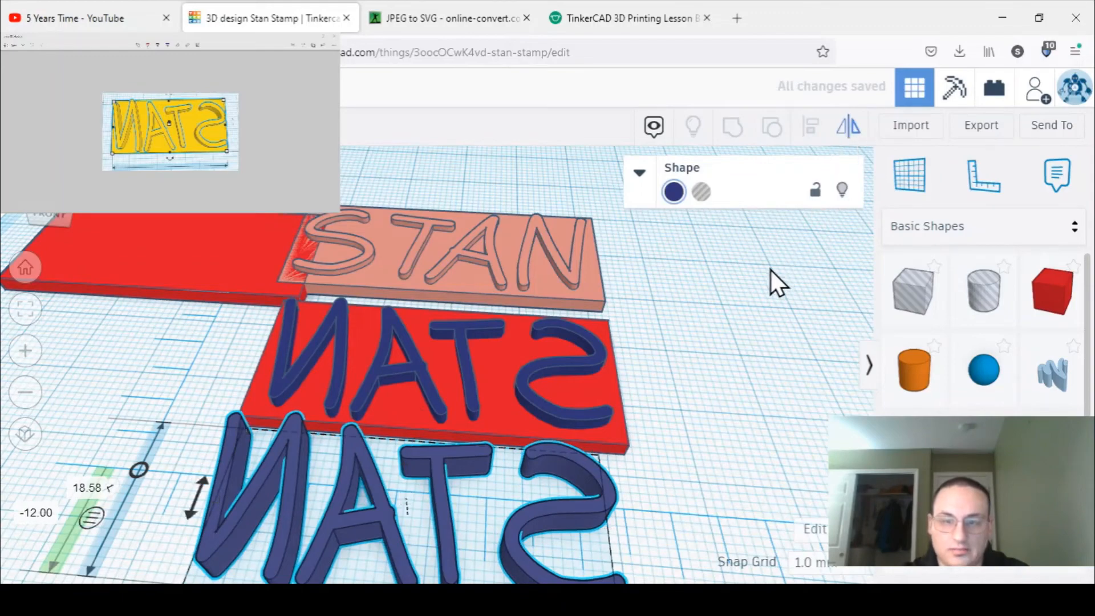
left_click(26, 401)
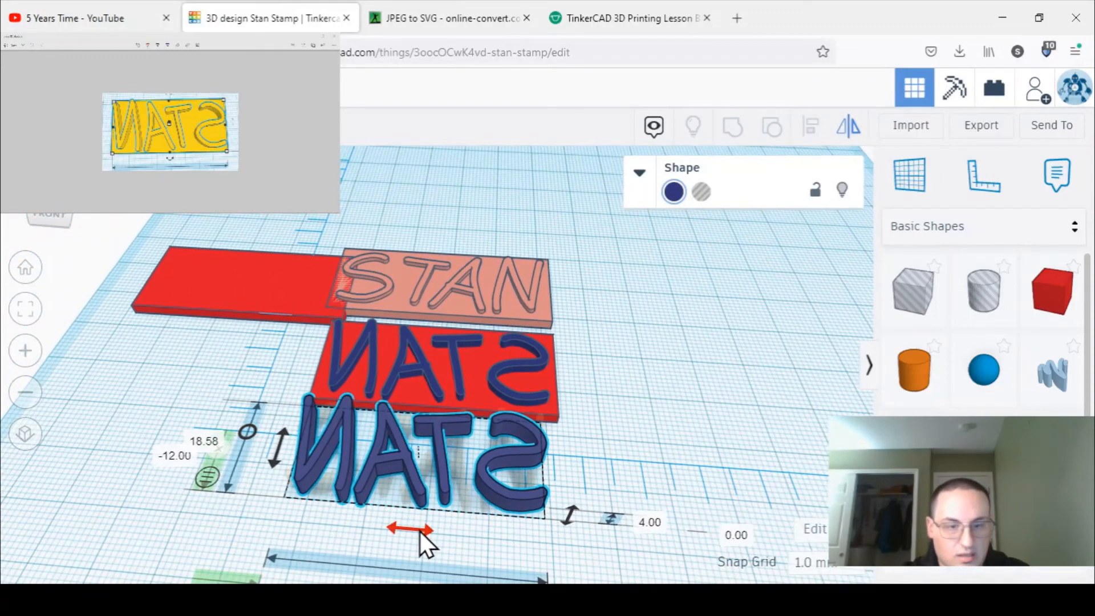
left_click(419, 532)
Step: Delete the copied red base plate that no longer carries letters
left_click(219, 349)
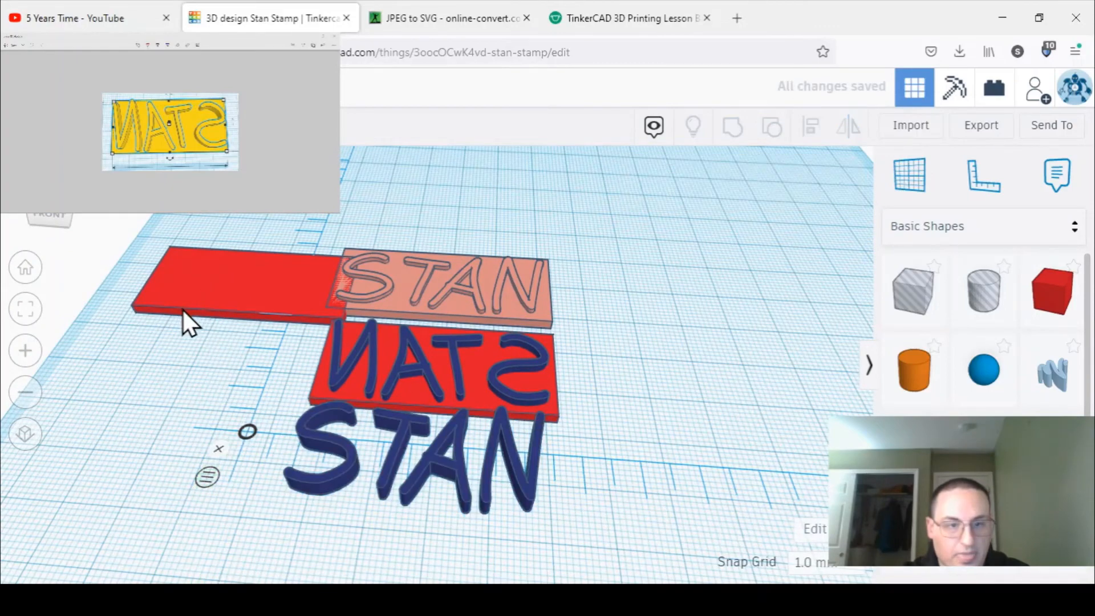
left_click_drag(183, 308, 171, 240)
key("Delete")
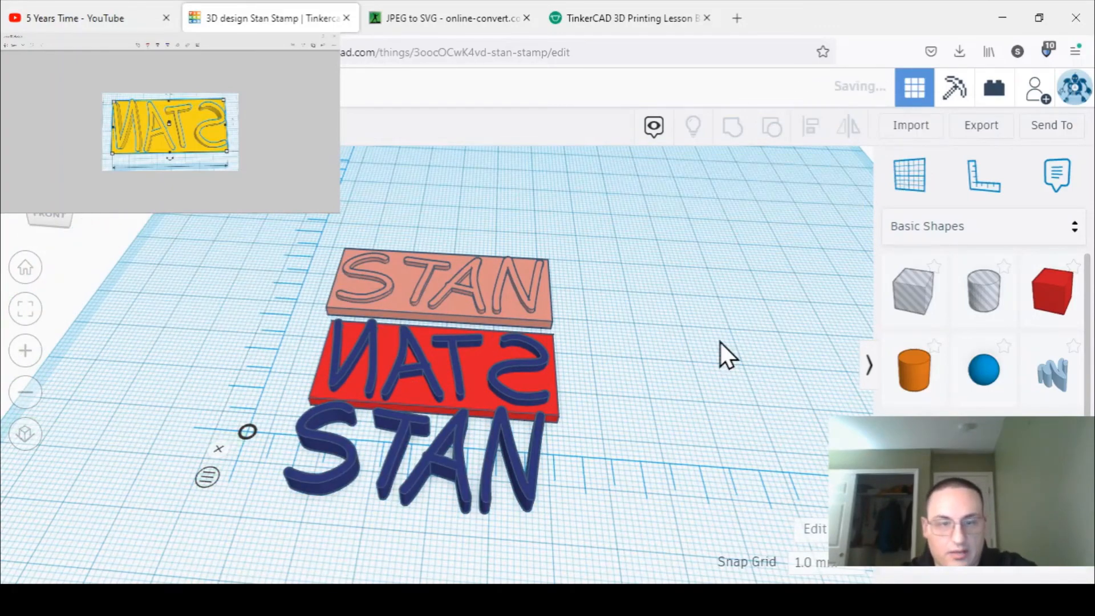
Step: Group the mirrored letters with their original base plate and colour the stamp yellow
left_click_drag(579, 389, 509, 367)
left_click(729, 125)
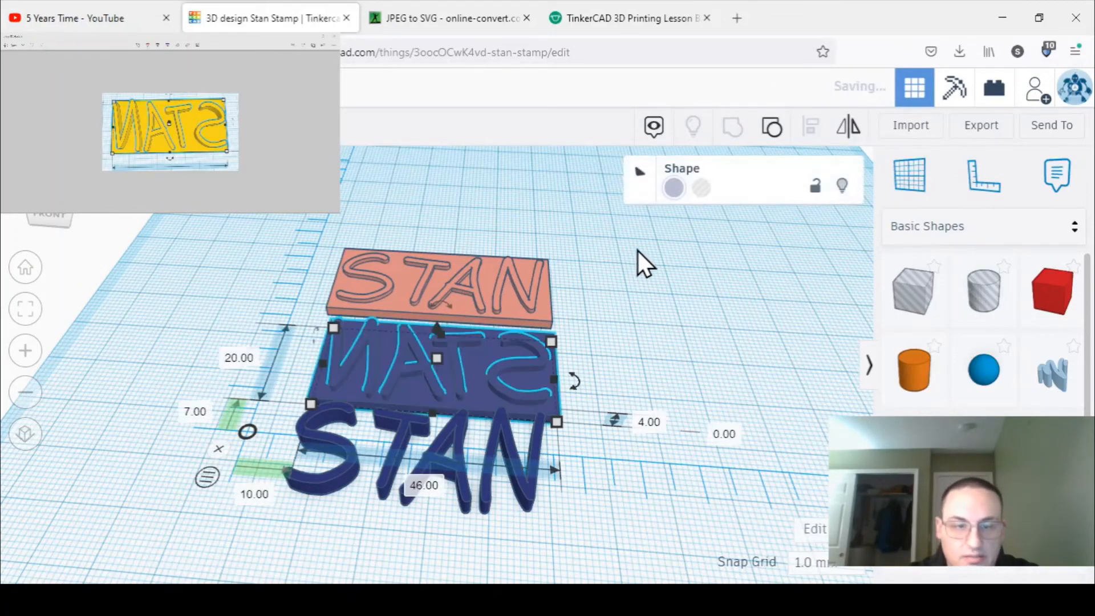
left_click(674, 192)
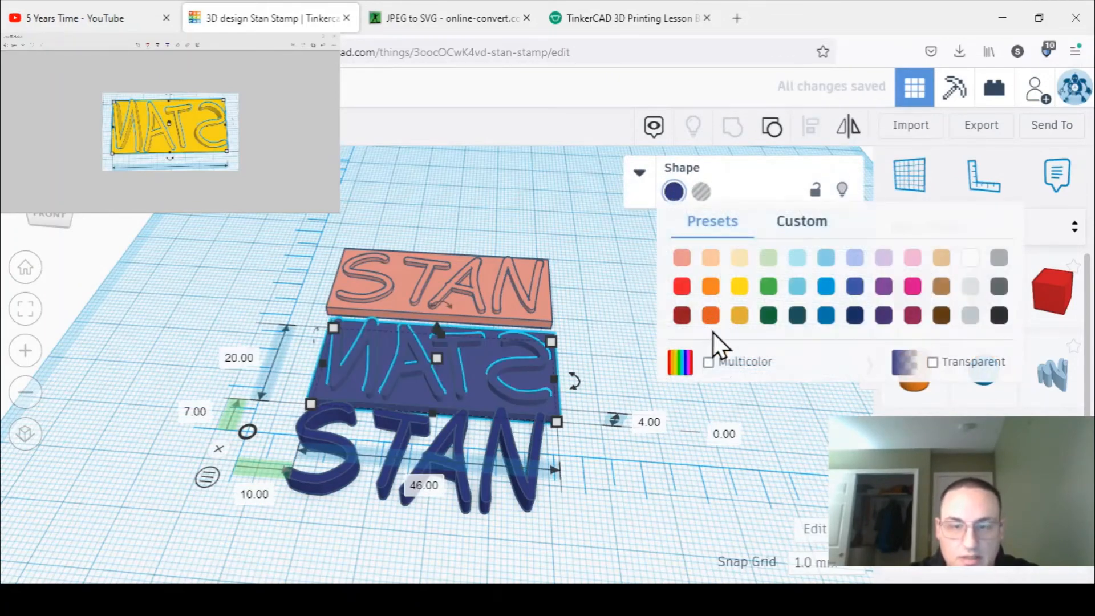
left_click(739, 288)
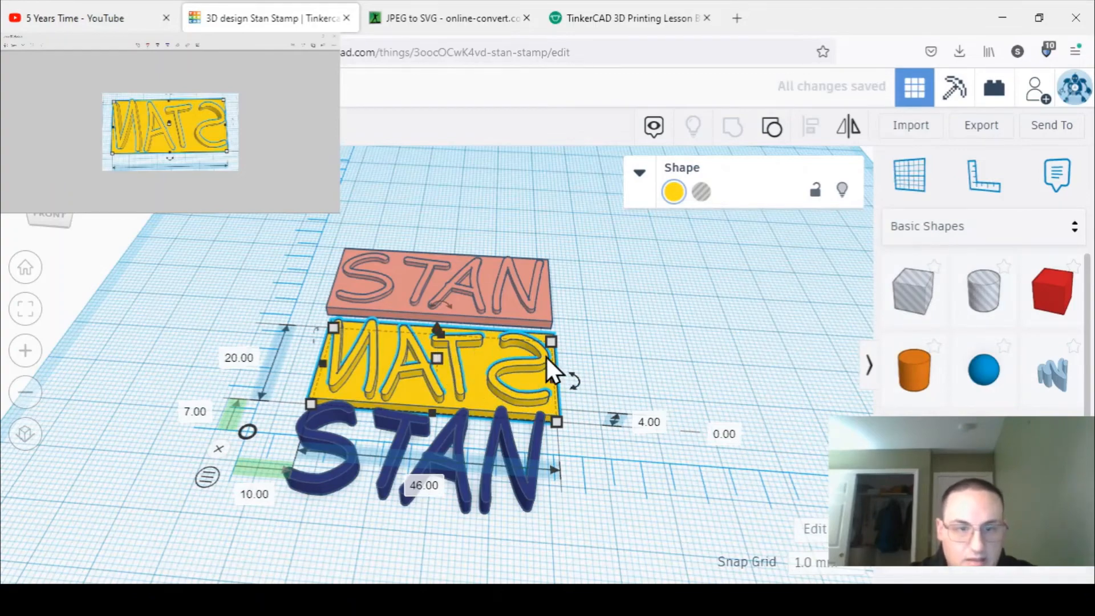
Step: Turn the yellow stamp upside down so its flat back faces up
right_click_drag(546, 357, 570, 318)
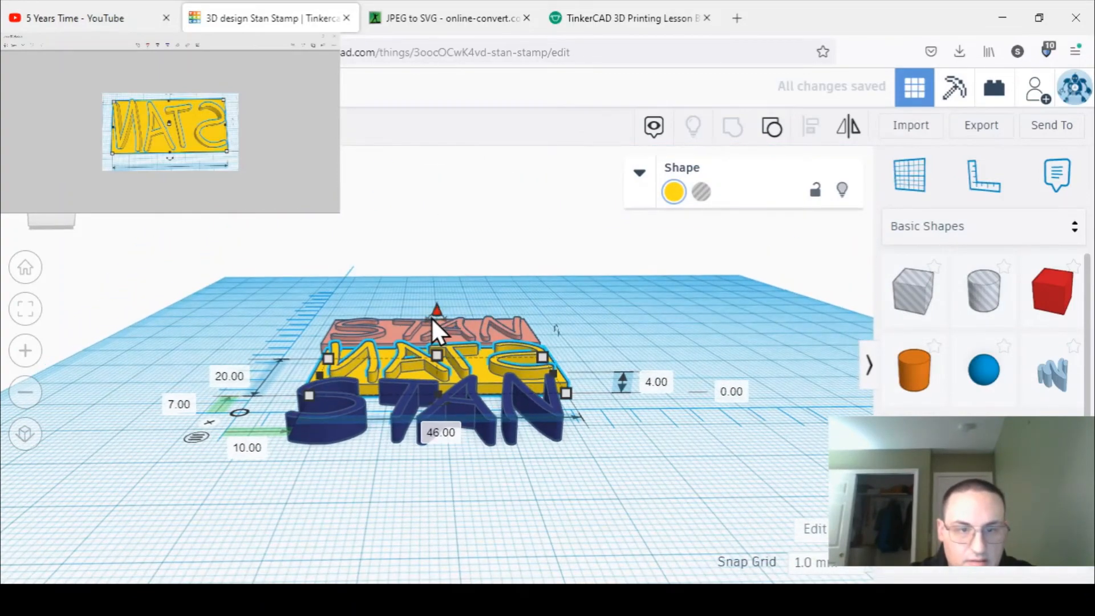
left_click_drag(429, 317, 507, 312)
key("ctrl+z")
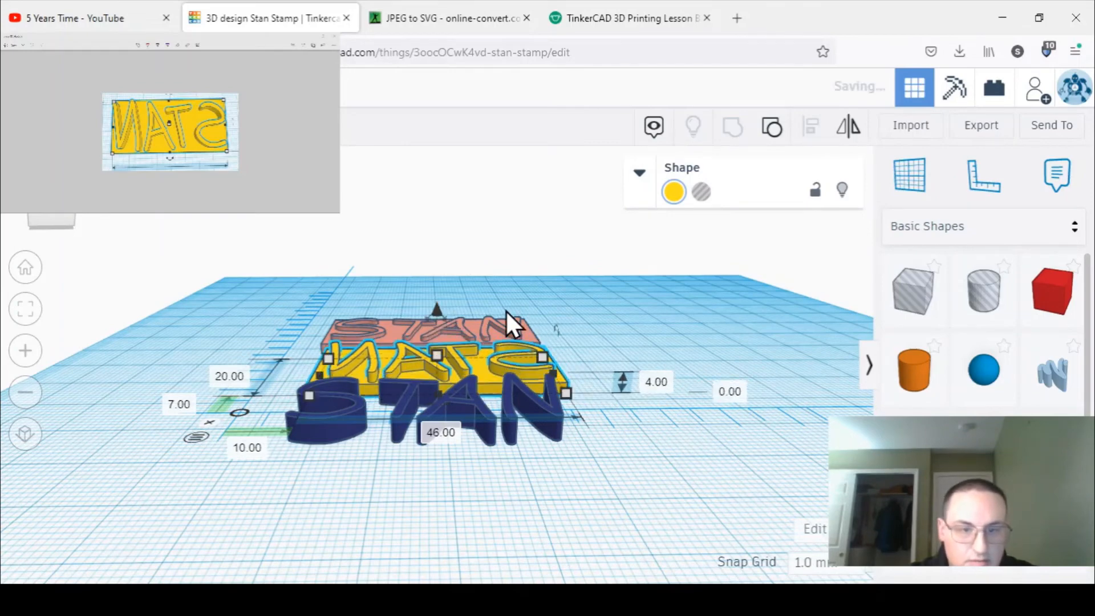
left_click_drag(431, 321, 529, 415)
Step: Position the unmirrored letters over the plate's back, raised 4 mm, at 12.08 mm and 8 mm from the ruler origin
left_click_drag(462, 437, 509, 388)
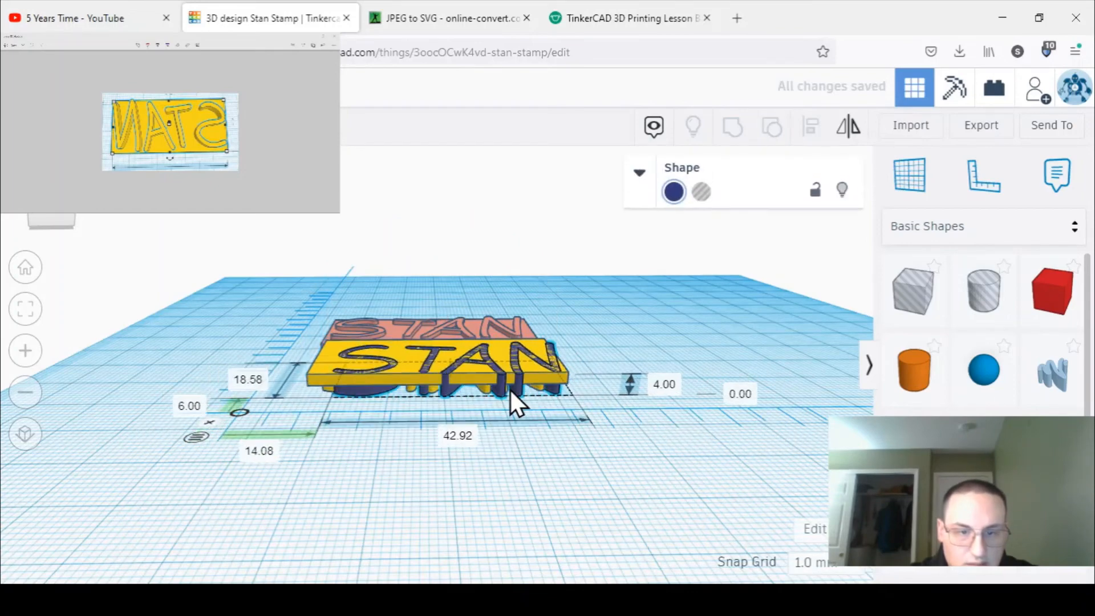
left_click_drag(449, 310, 454, 289)
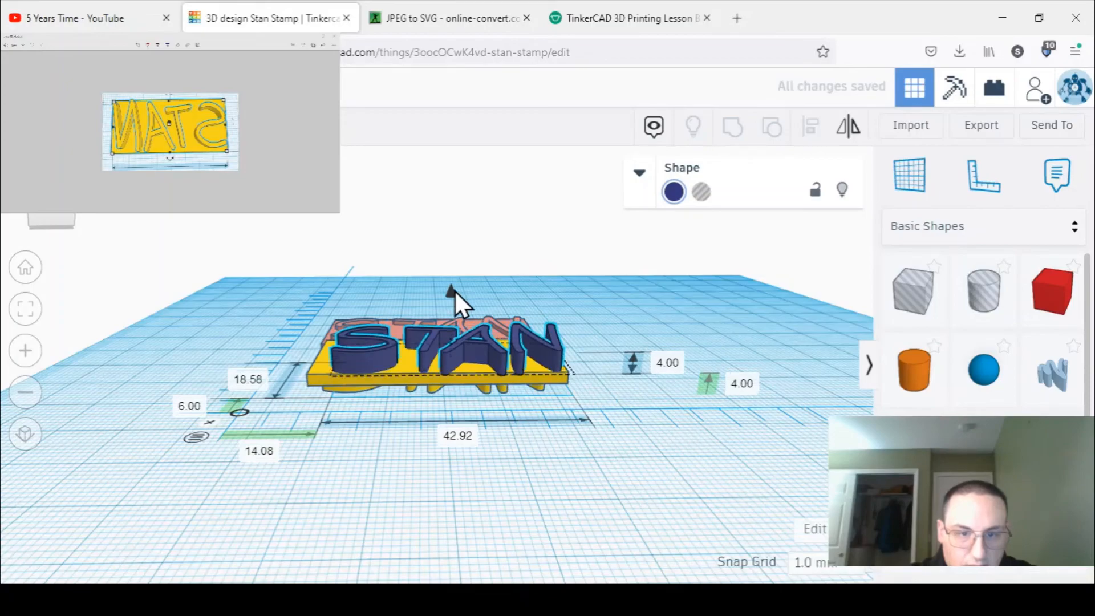
right_click_drag(479, 435, 464, 500)
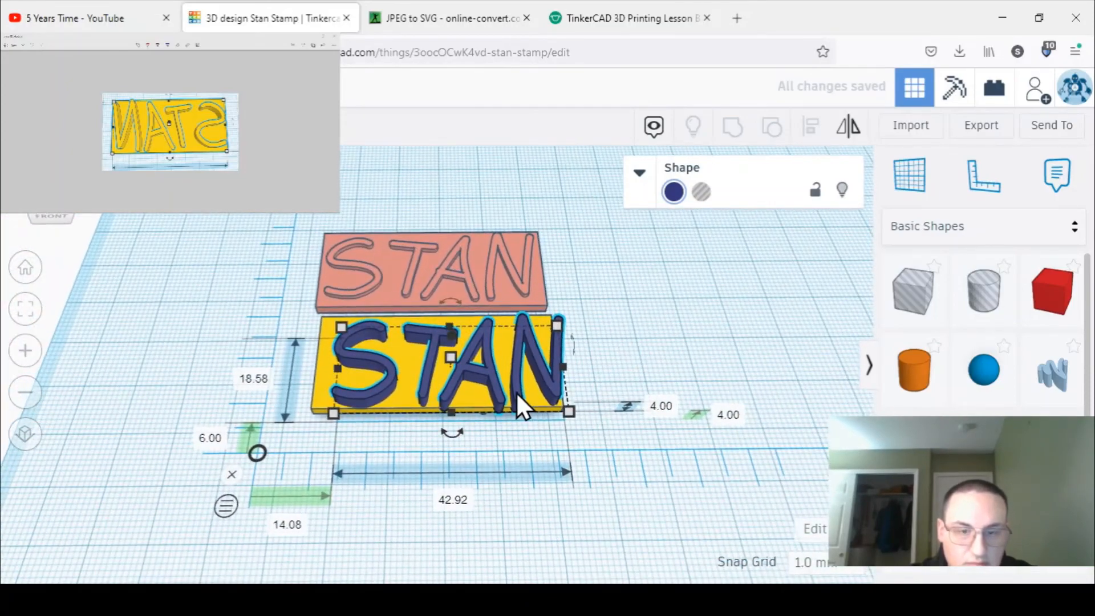
left_click_drag(516, 391, 501, 382)
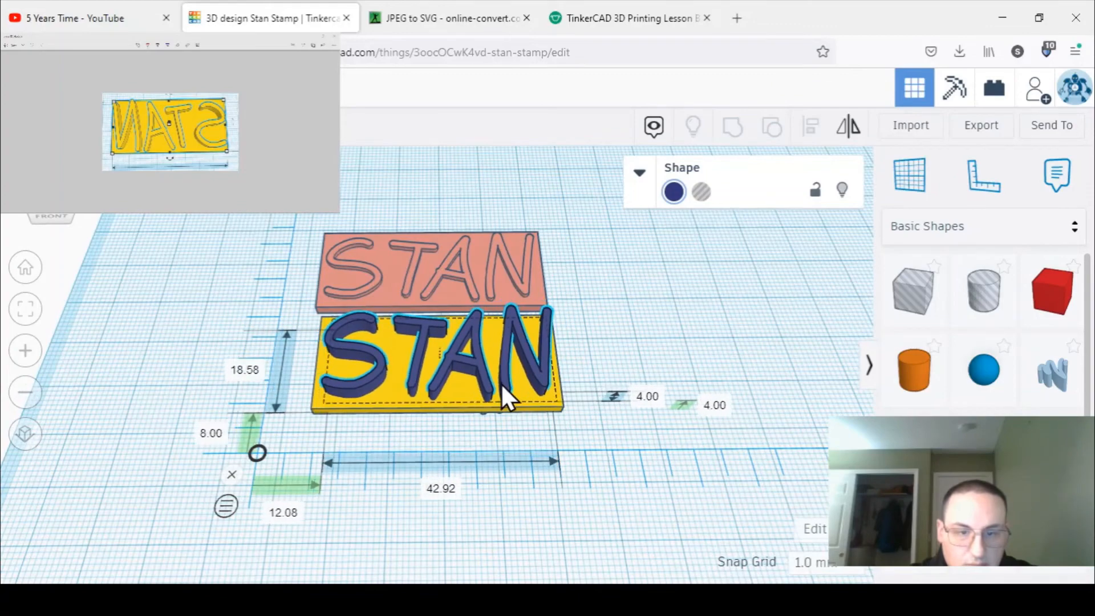
Step: Turn the unmirrored letters into a hole and lower them 1 mm into the plate's back
left_click(702, 192)
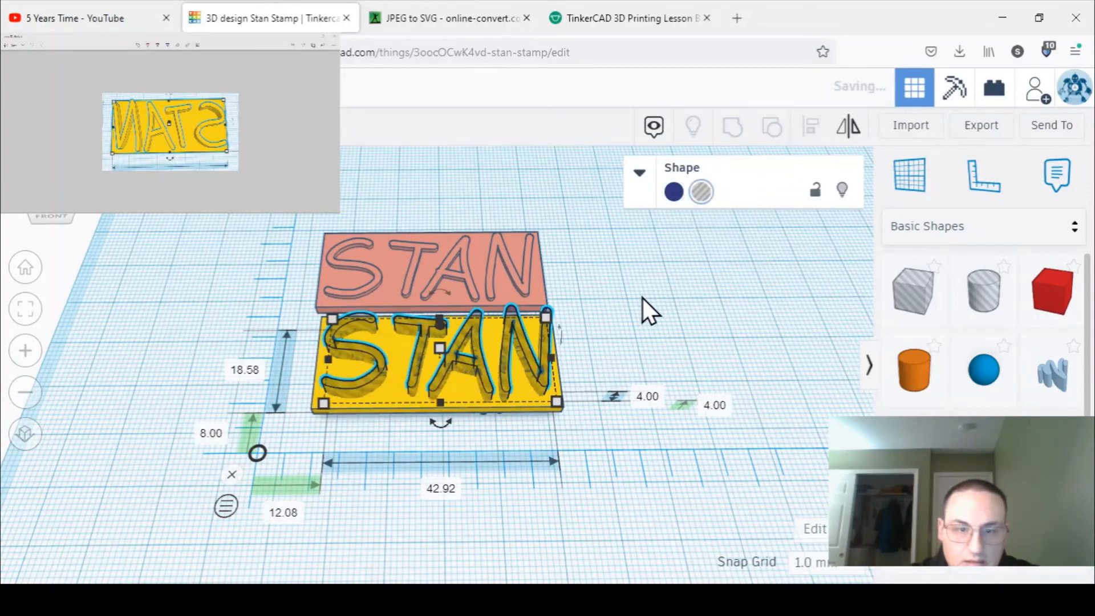
right_click_drag(642, 296, 621, 337)
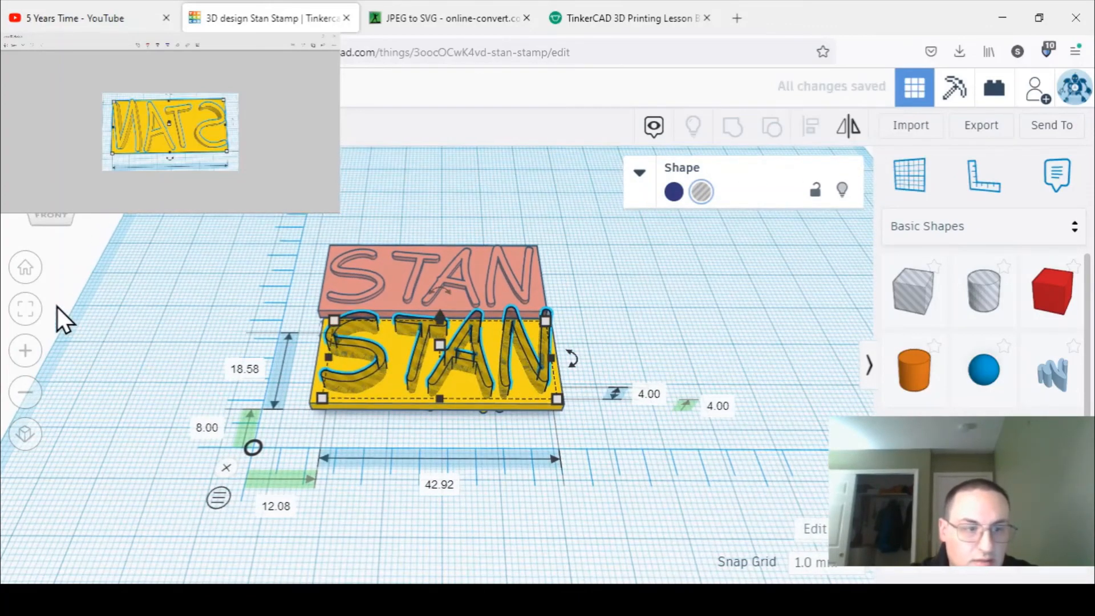
left_click(26, 310)
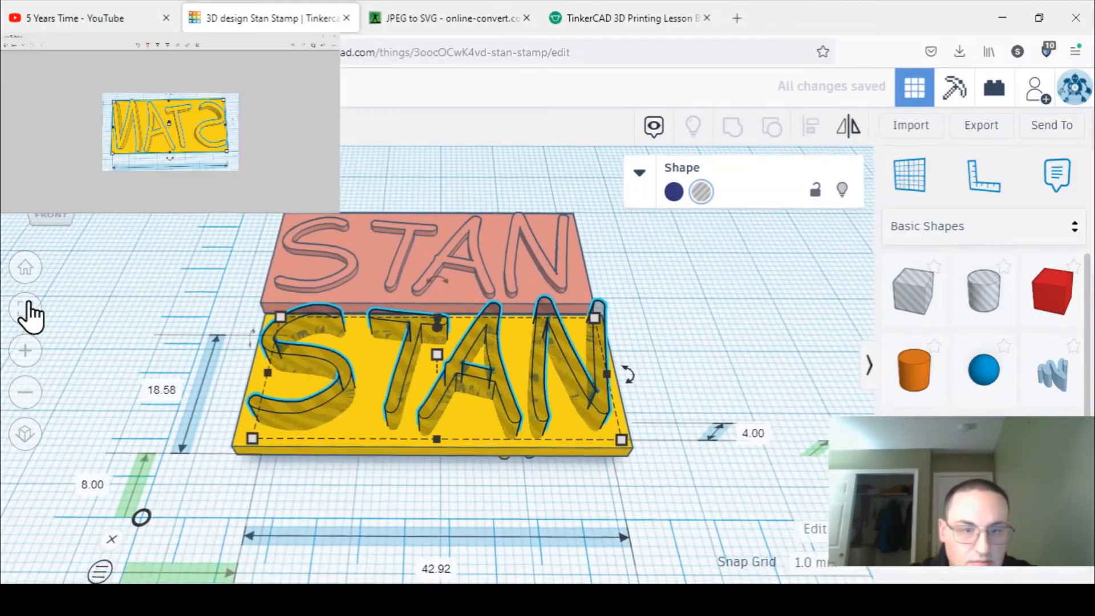
right_click_drag(751, 442, 456, 331)
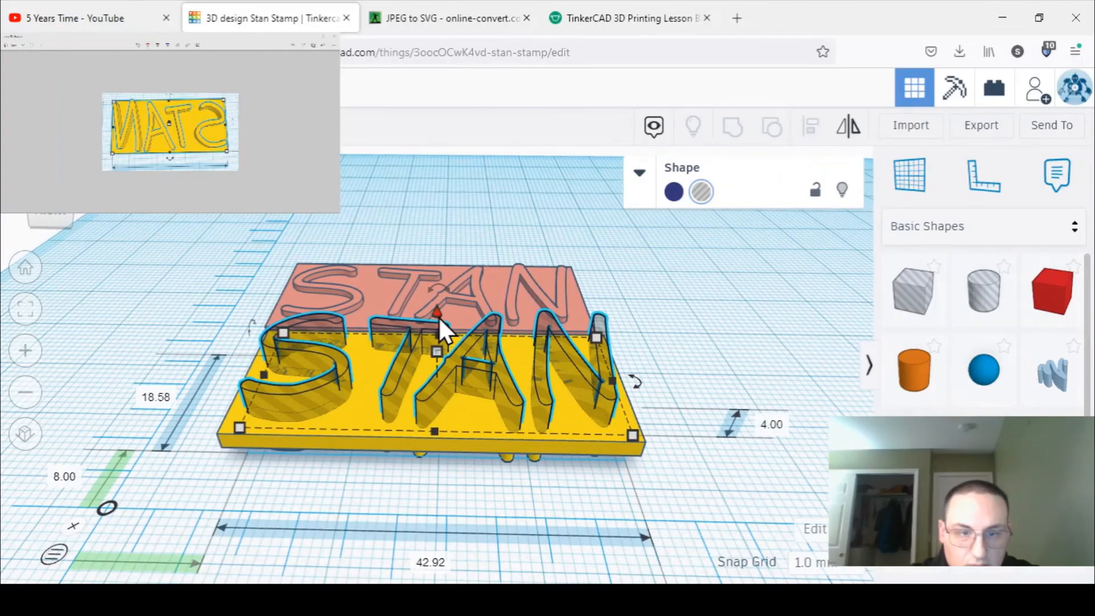
left_click_drag(438, 316, 433, 320)
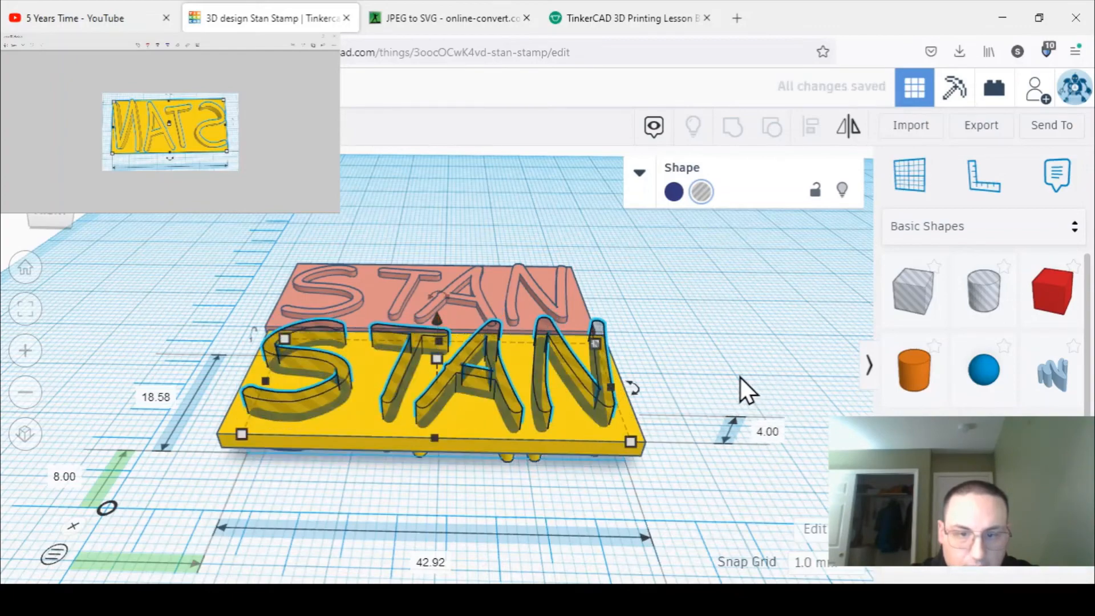
left_click(573, 440)
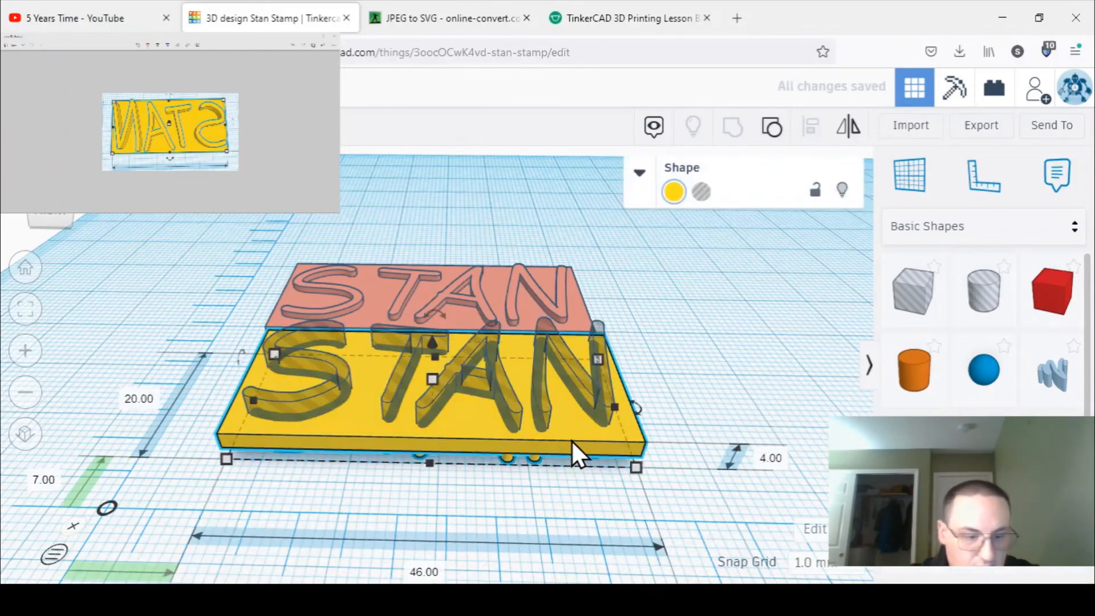
left_click(699, 394)
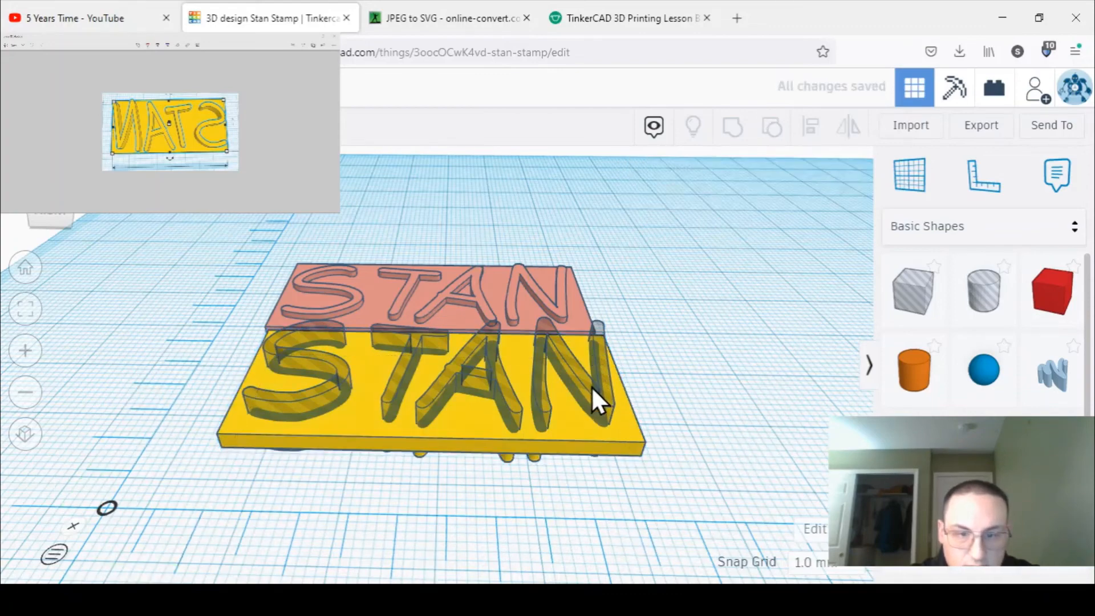
left_click(591, 385)
left_click_drag(433, 318, 444, 317)
Step: Group the hole letters with the yellow plate to engrave the name into its back
right_click_drag(707, 371, 659, 409)
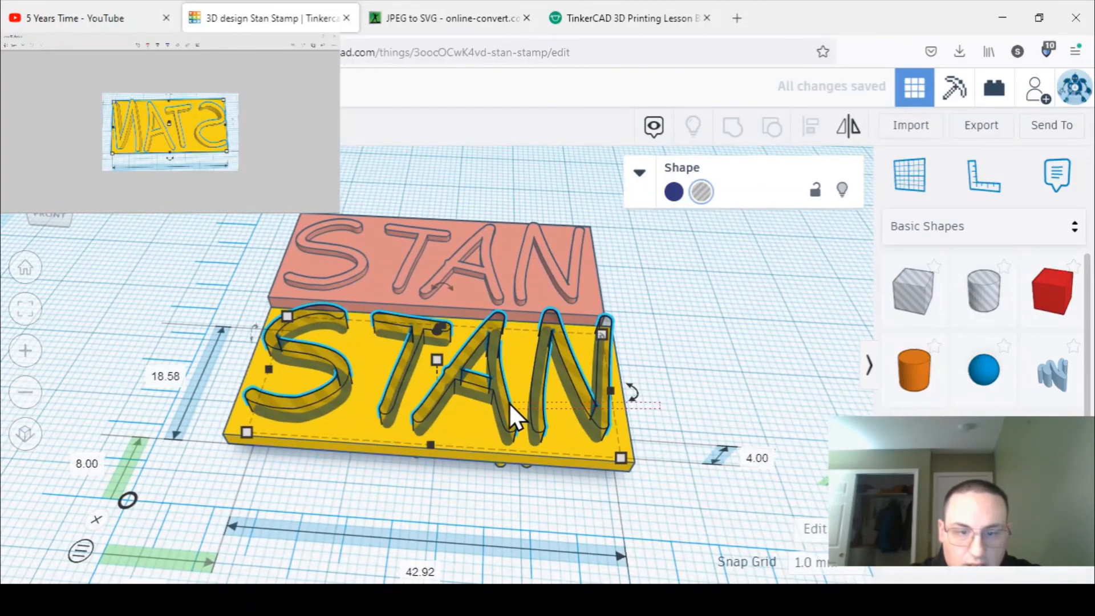
left_click(549, 384, "shift")
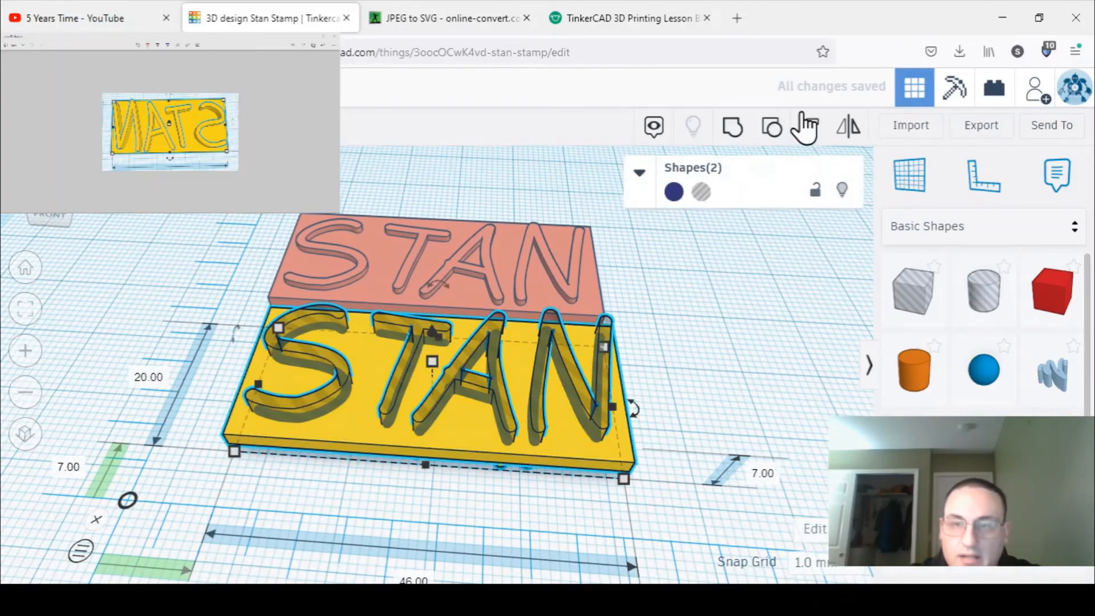
left_click(733, 127)
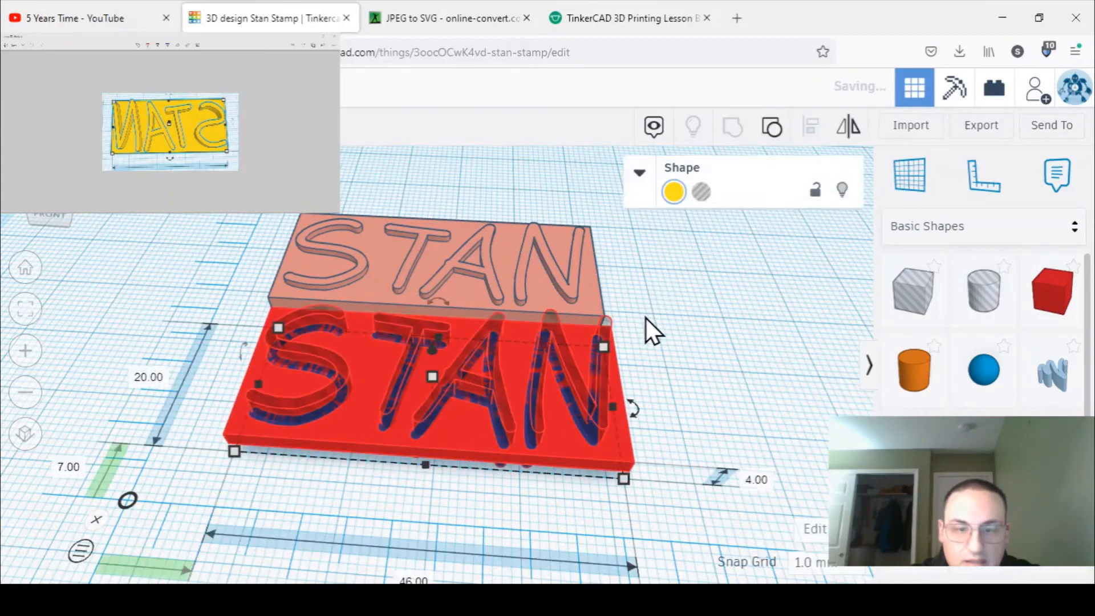
Step: Flip the engraved stamp over to check the raised mirrored letters on its other side
mouse_move(657, 367)
right_mouse_down()
mouse_move(658, 406)
mouse_move(673, 256)
mouse_move(672, 403)
mouse_move(672, 381)
right_mouse_up()
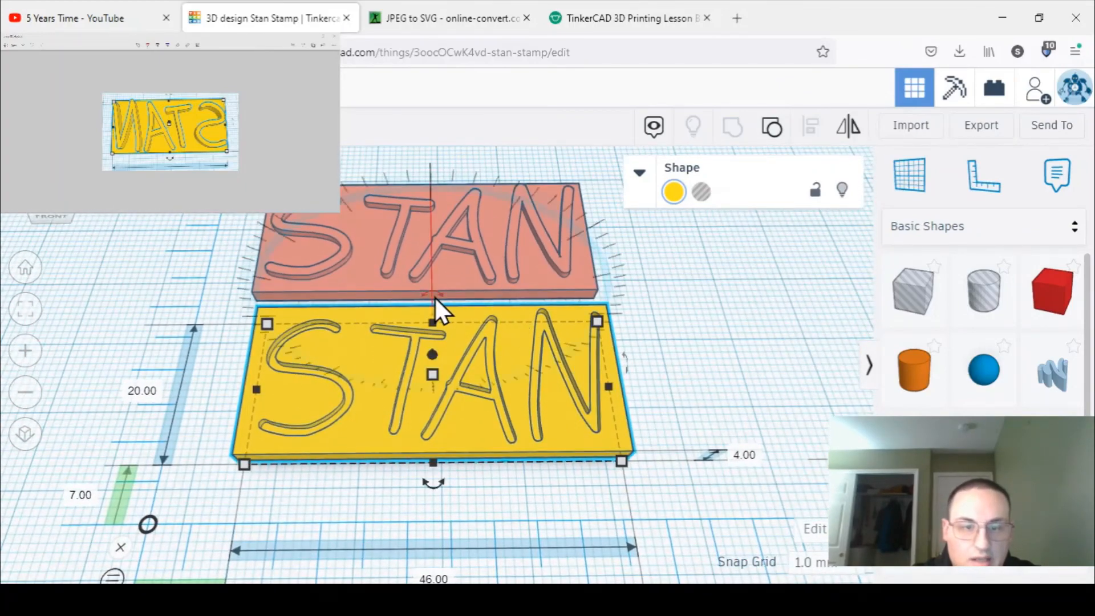
left_click_drag(430, 296, 451, 435)
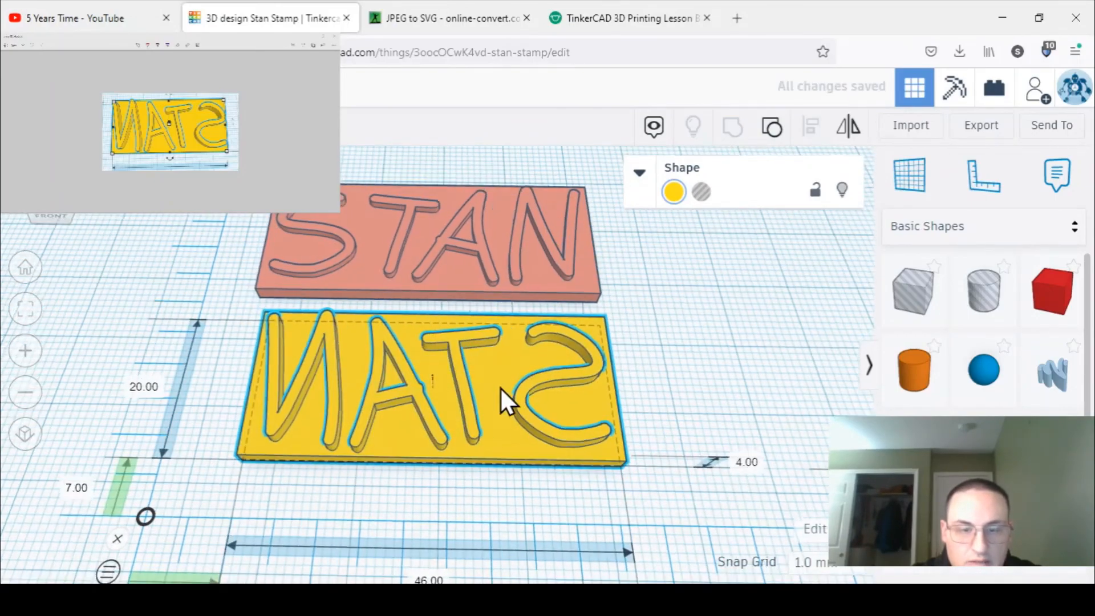
right_click_drag(500, 387, 483, 440)
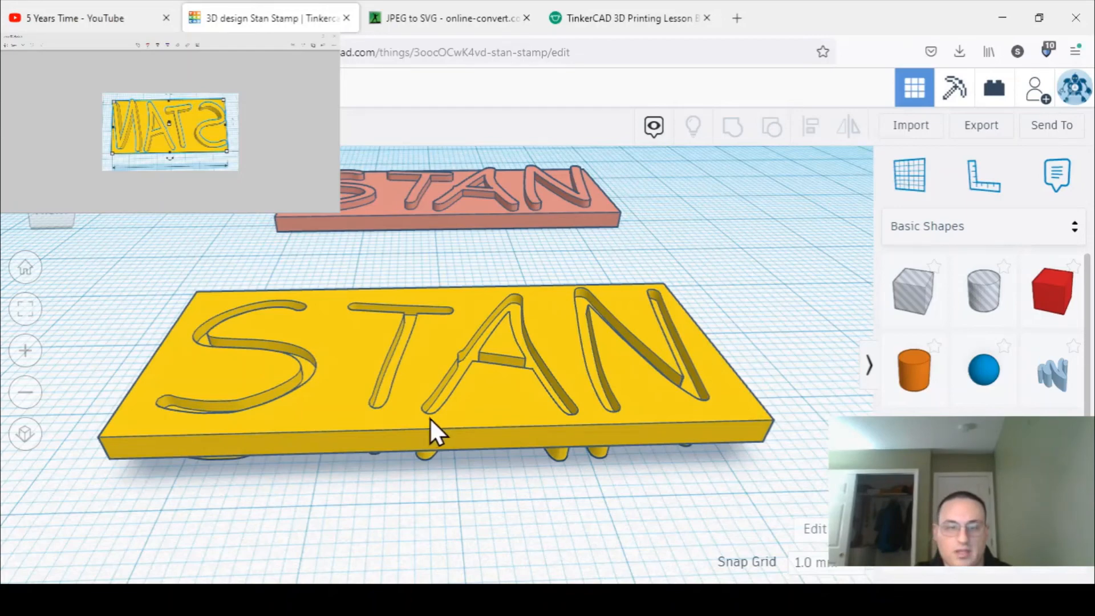
Step: Open the yellow stamp's group to examine the hole letters, leaving the group unedited
left_click(440, 407)
double_click(441, 405)
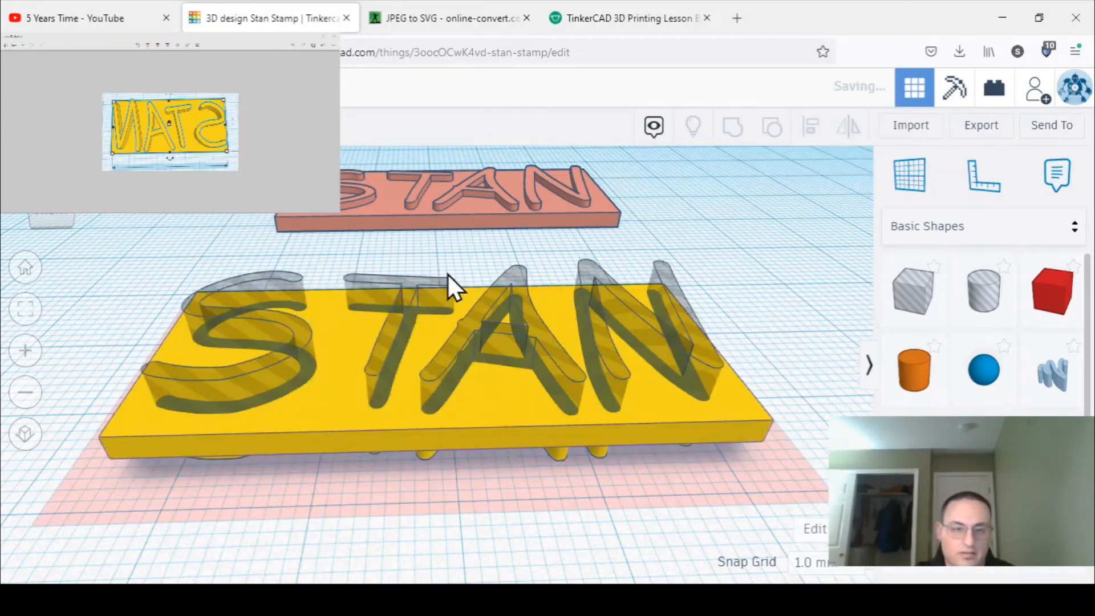
left_click(815, 400)
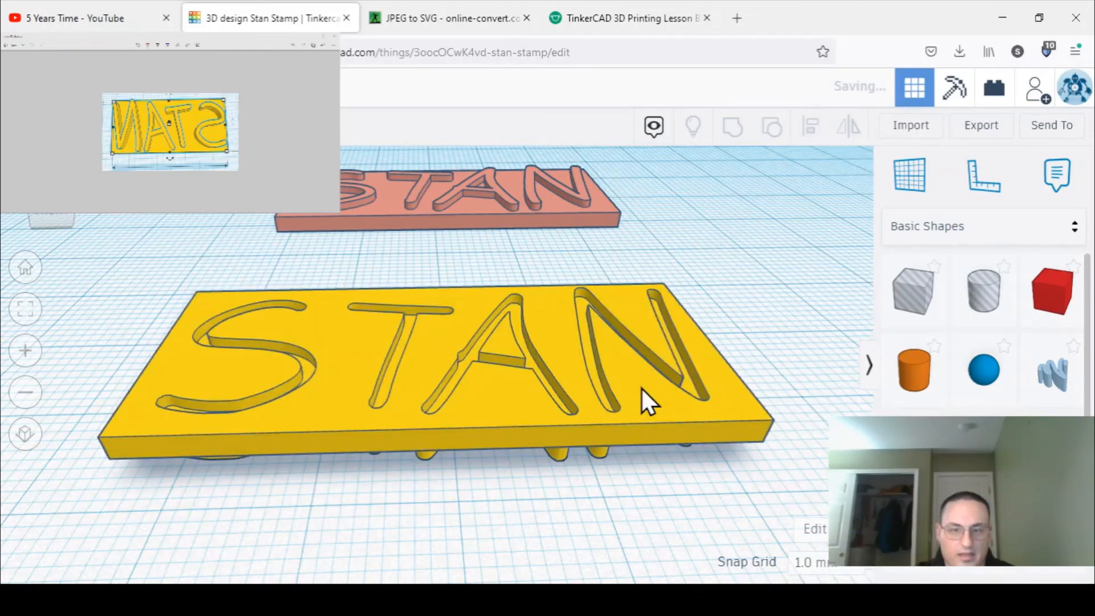
Step: Turn the stamp over so the raised mirrored letters face up and export only the selected shape as .STL
left_click(488, 366)
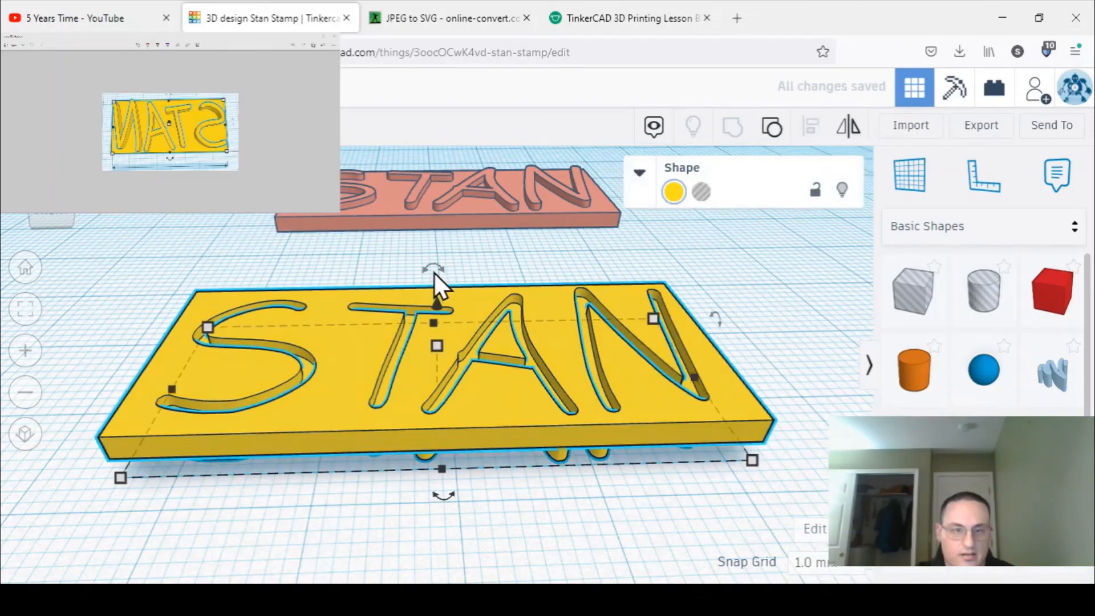
left_click_drag(434, 268, 481, 495)
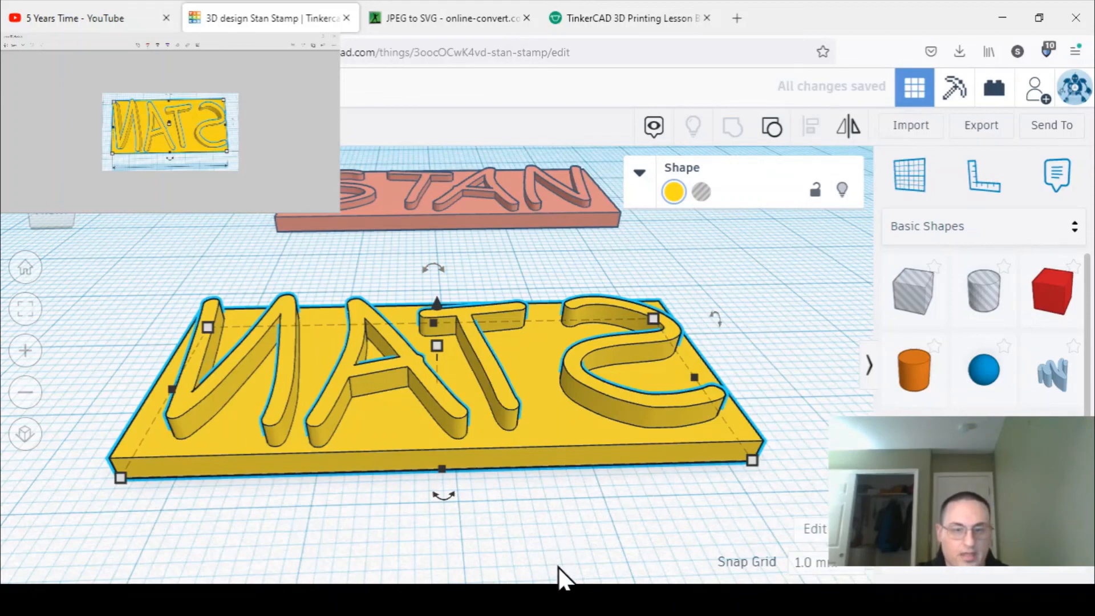
right_click_drag(558, 567, 560, 581)
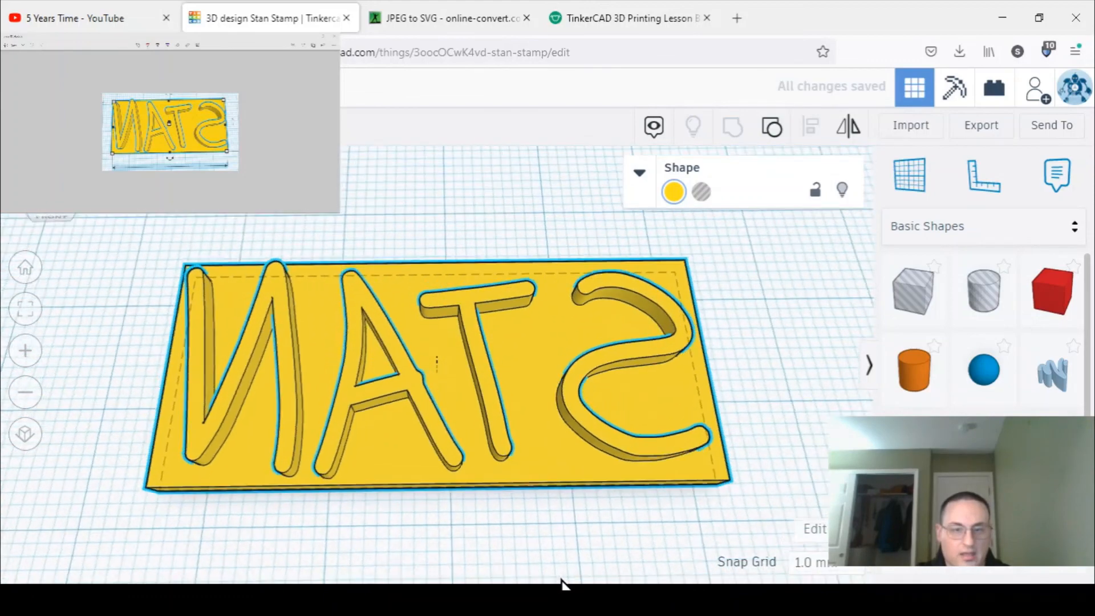
left_click(982, 133)
left_click(639, 314)
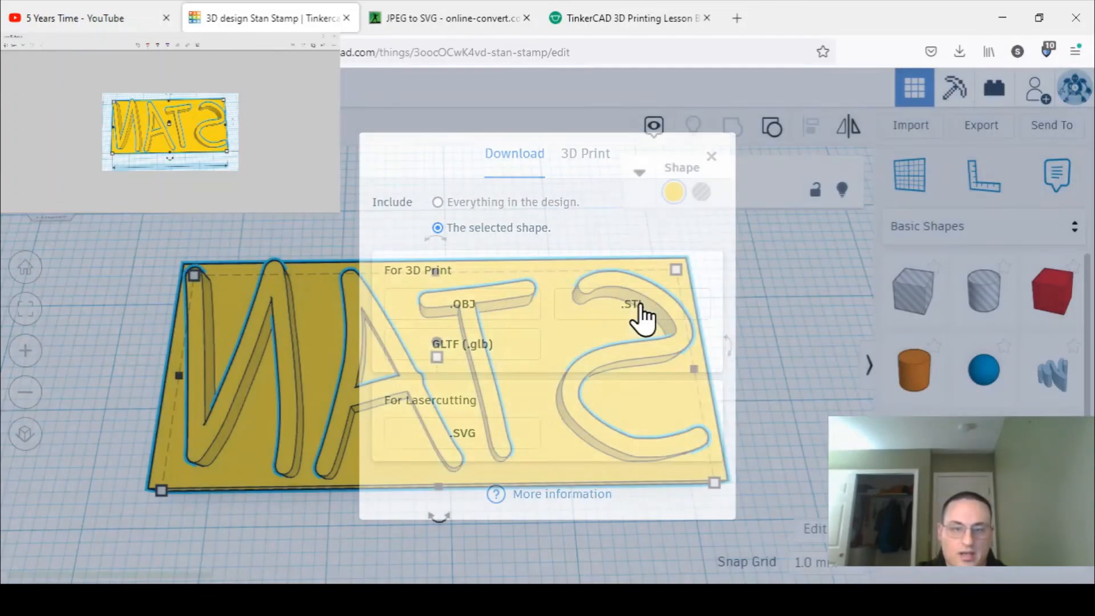